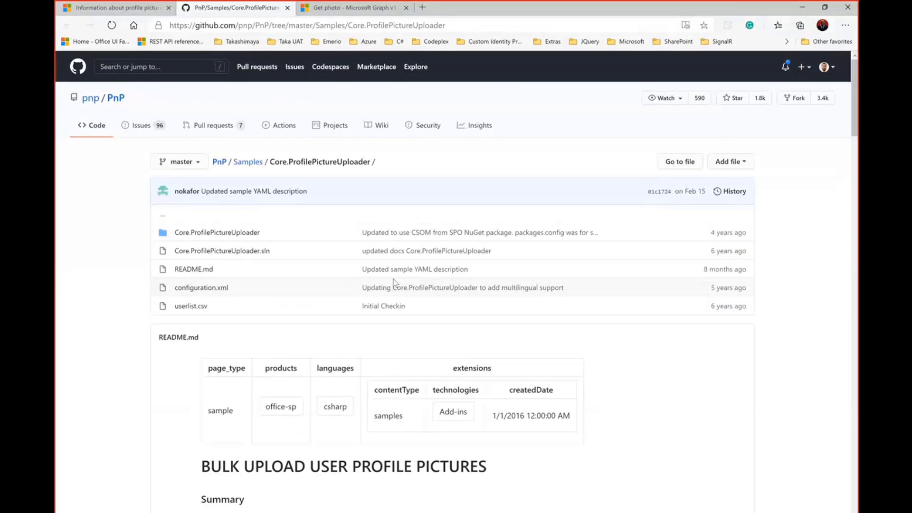
- Scroll the Core.ProfilePictureUploader README to its configuration parameters, from thumbs to uploadDelay
scroll(414, 328, down, 5)
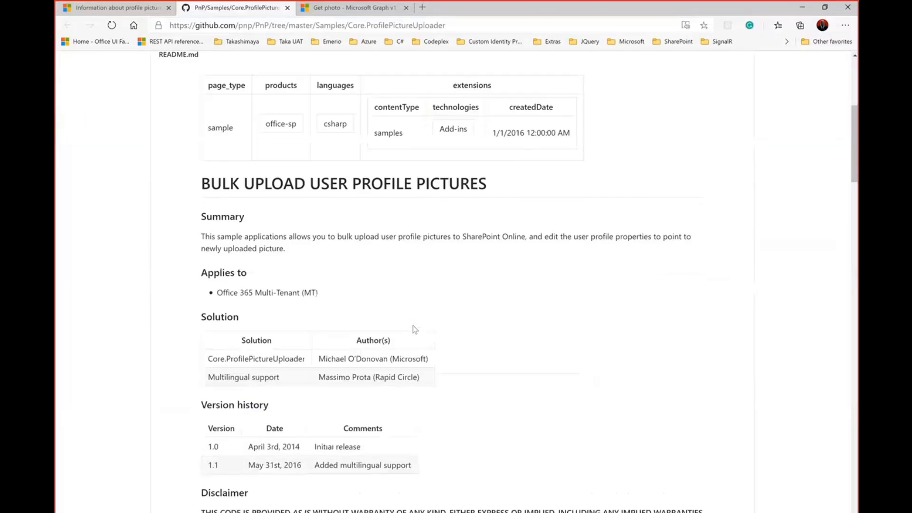
scroll(413, 326, down, 9)
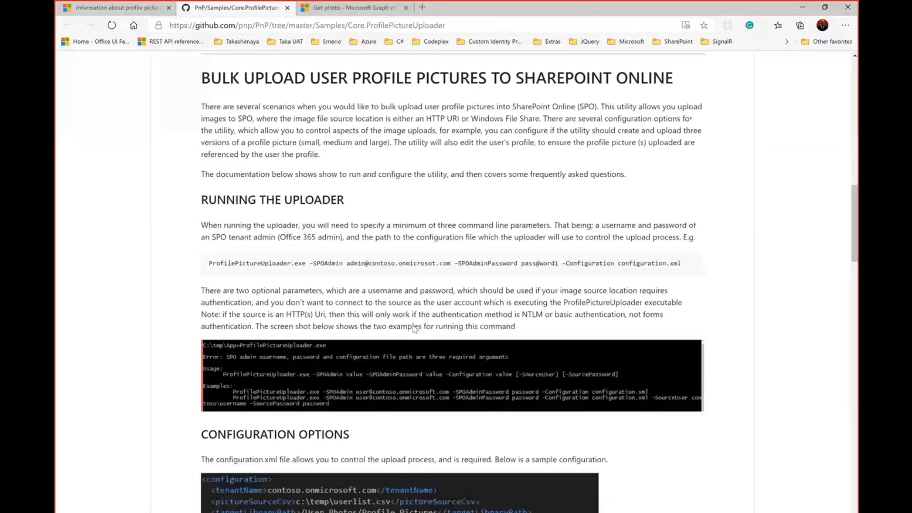
scroll(414, 327, down, 8)
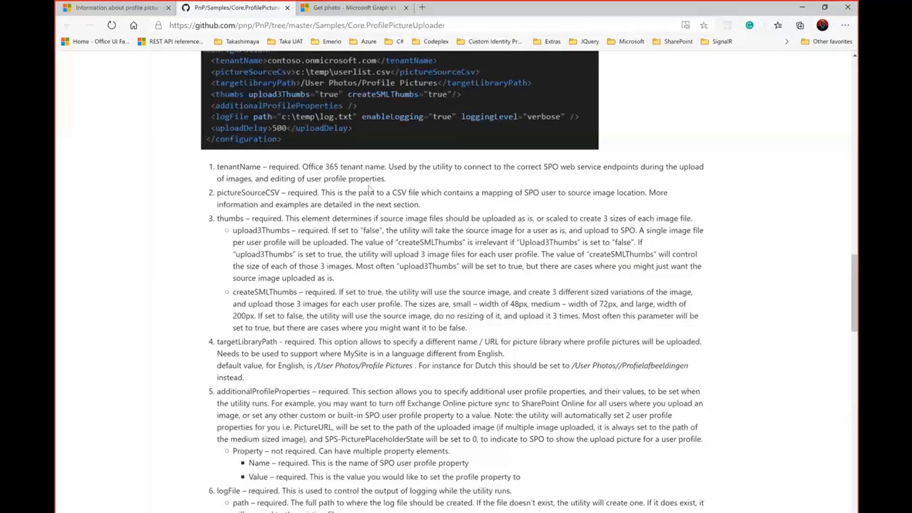
scroll(369, 189, down, 3)
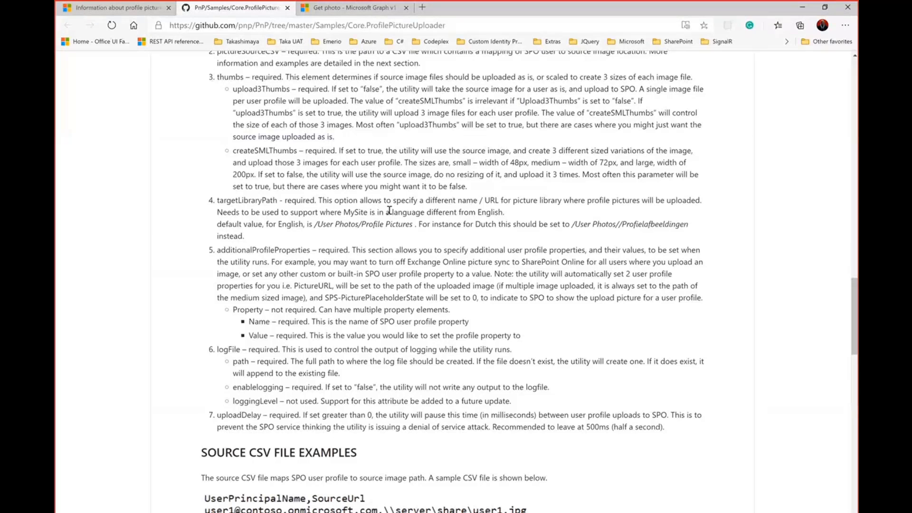
key(ctrl+shift+Tab)
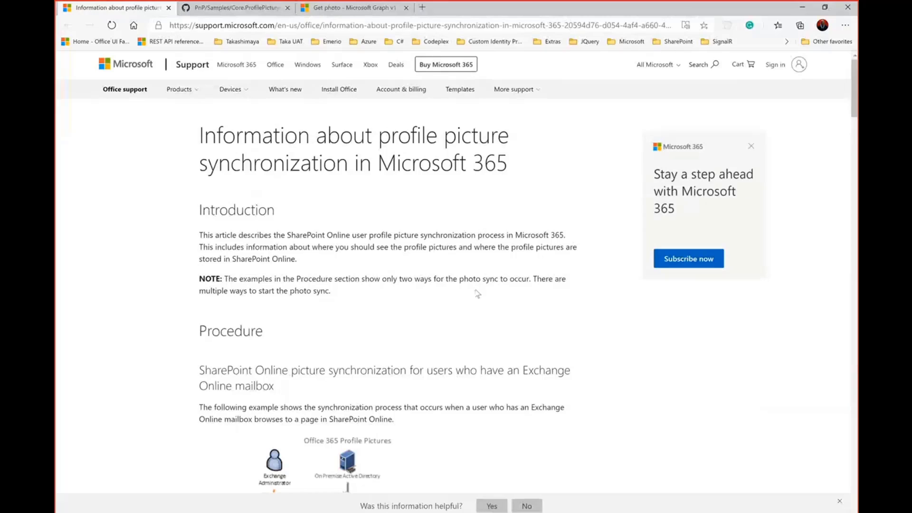
scroll(477, 293, down, 2)
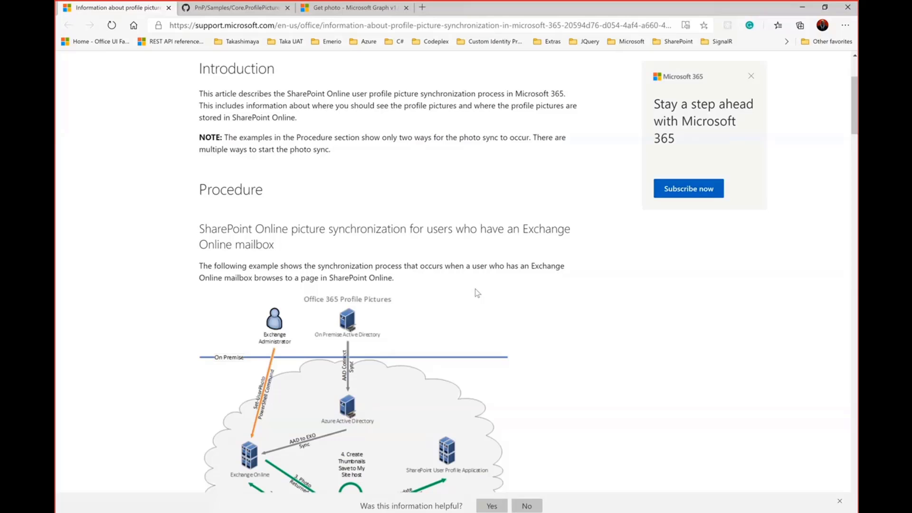
scroll(475, 289, down, 2)
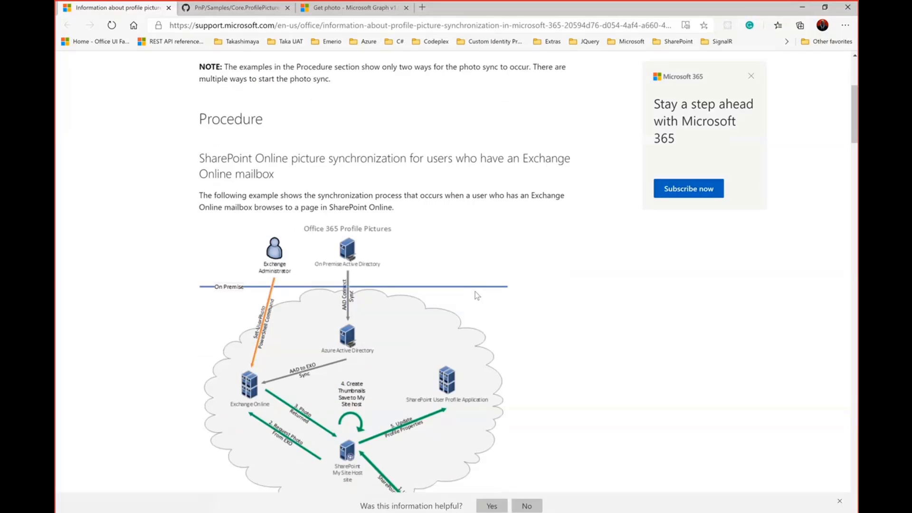
scroll(494, 304, down, 3)
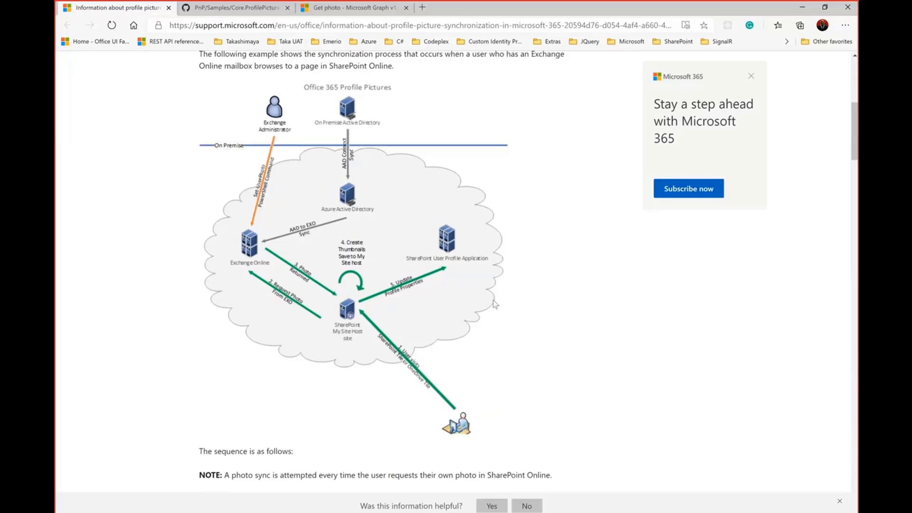
scroll(416, 235, down, 6)
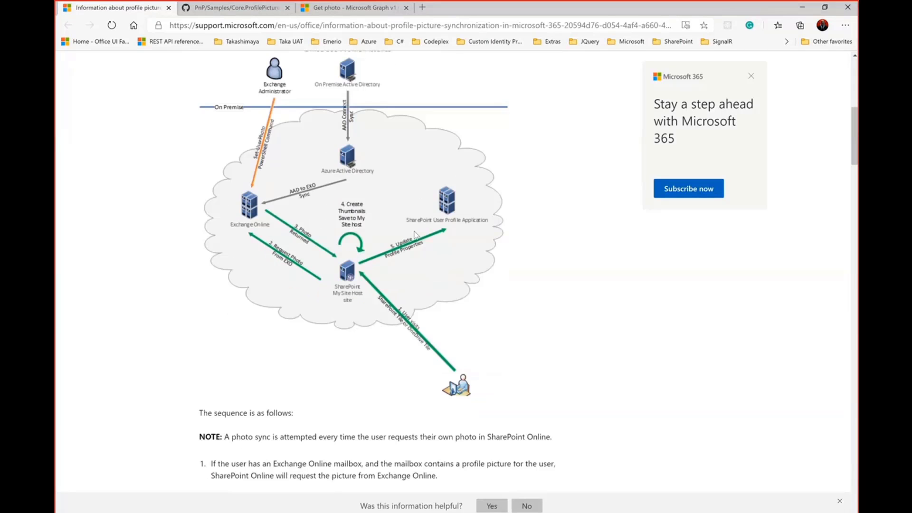
scroll(415, 231, down, 4)
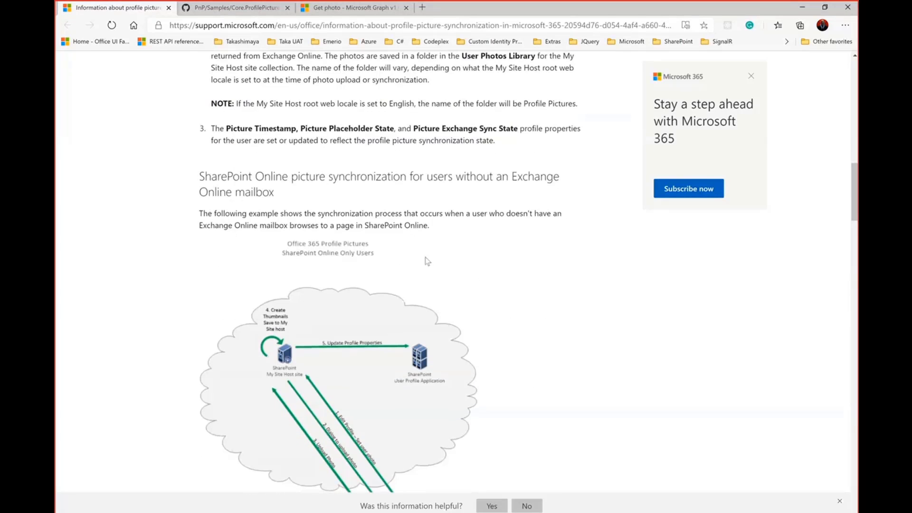
scroll(477, 281, down, 7)
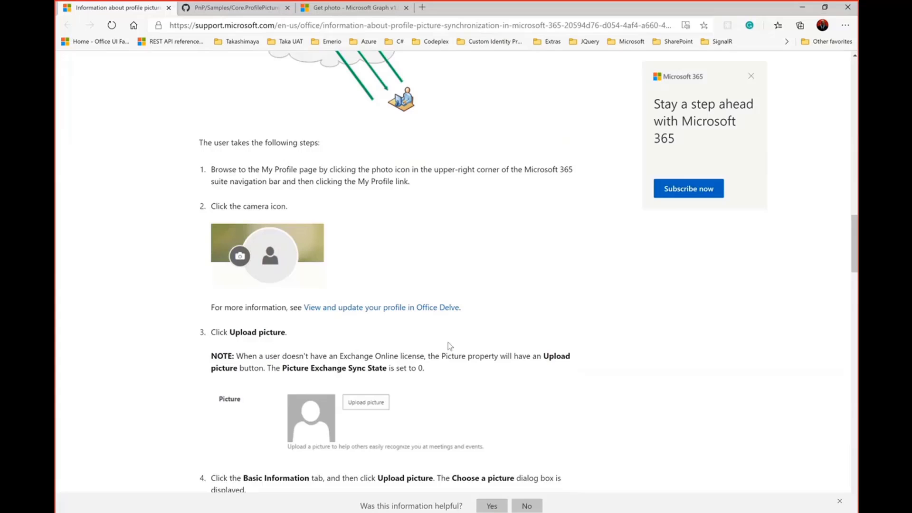
scroll(450, 343, down, 3)
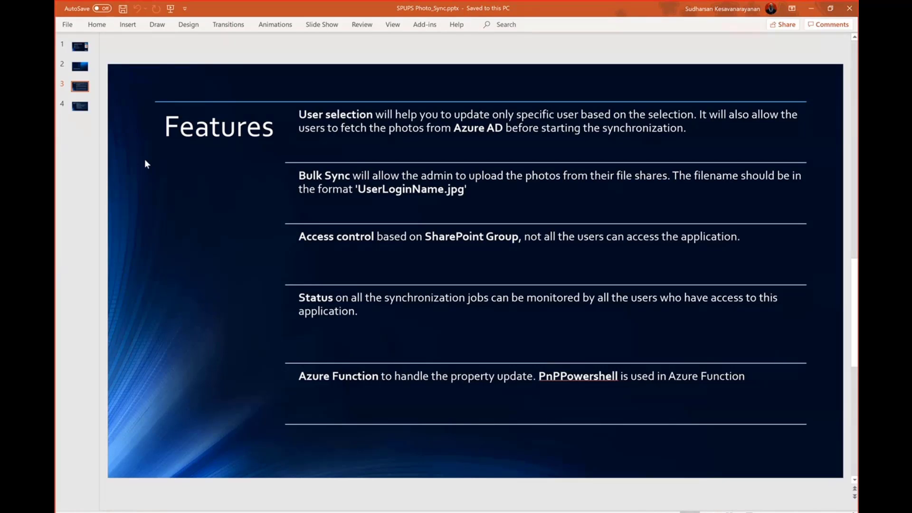
- Go to slide 4, Supporting Artifacts, listing the pnp, image-resize and react-dropzone packages
click(82, 109)
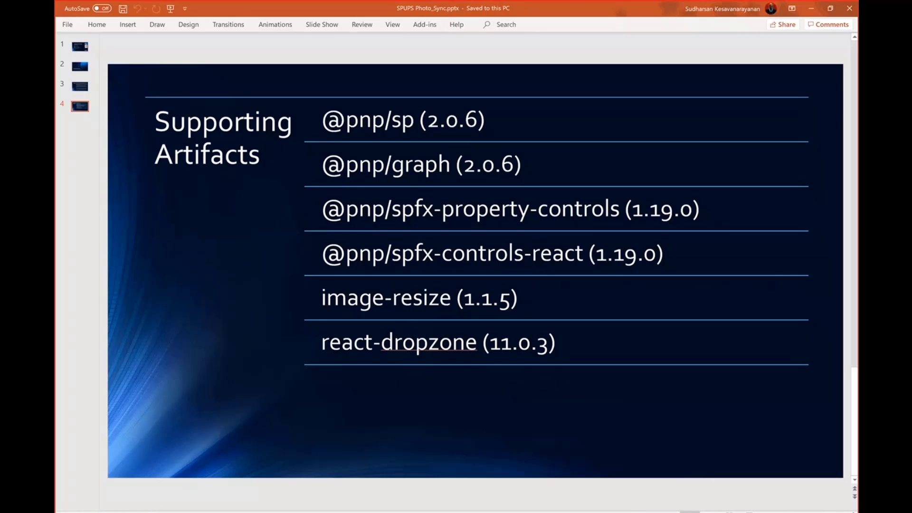
- Check each of the four users' Edit User Profile tabs for blank photos, reloading the fourth
key(alt+Tab)
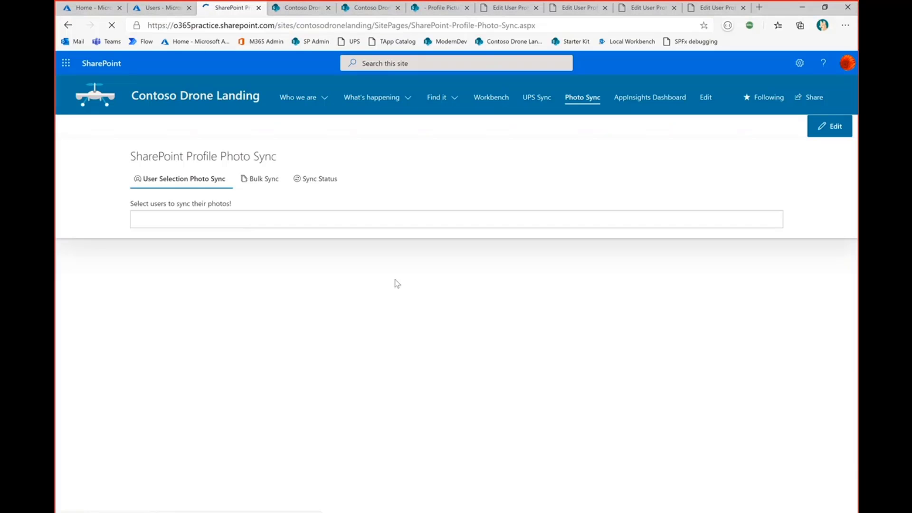
click(508, 7)
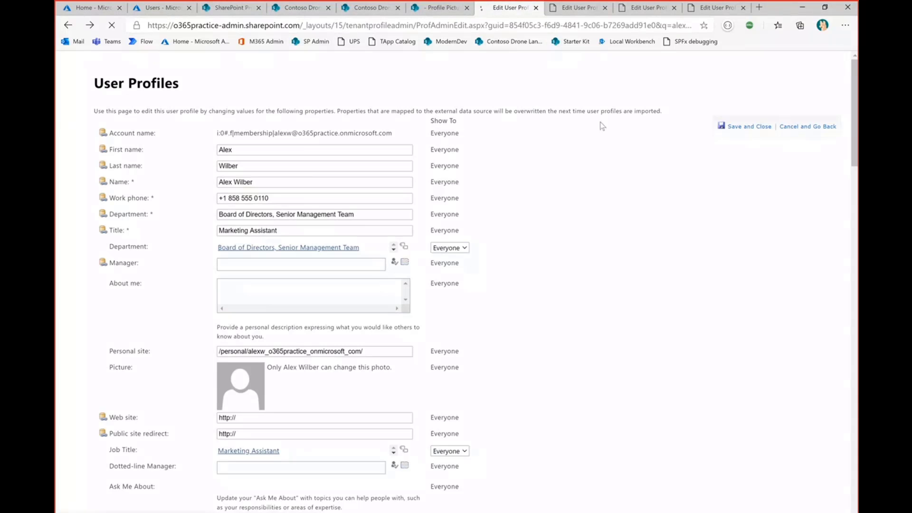
click(578, 8)
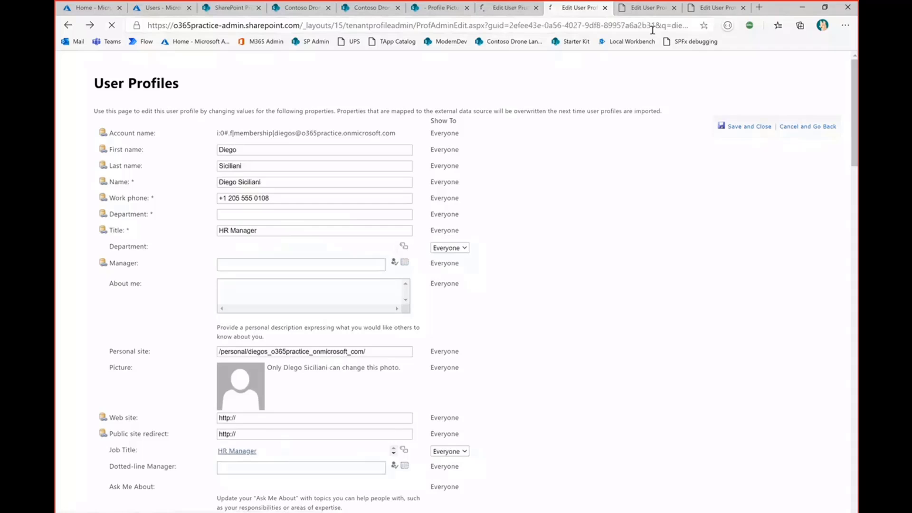
click(649, 7)
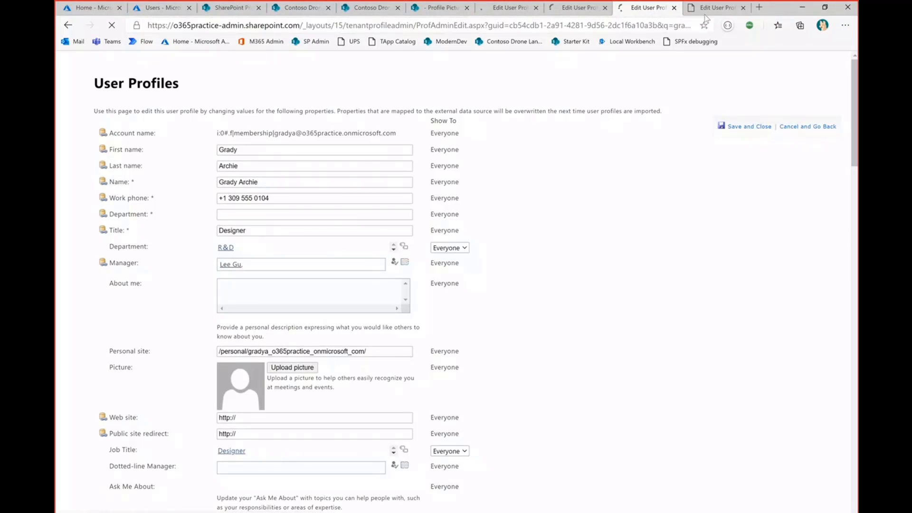
key(ctrl+Tab)
key(F5)
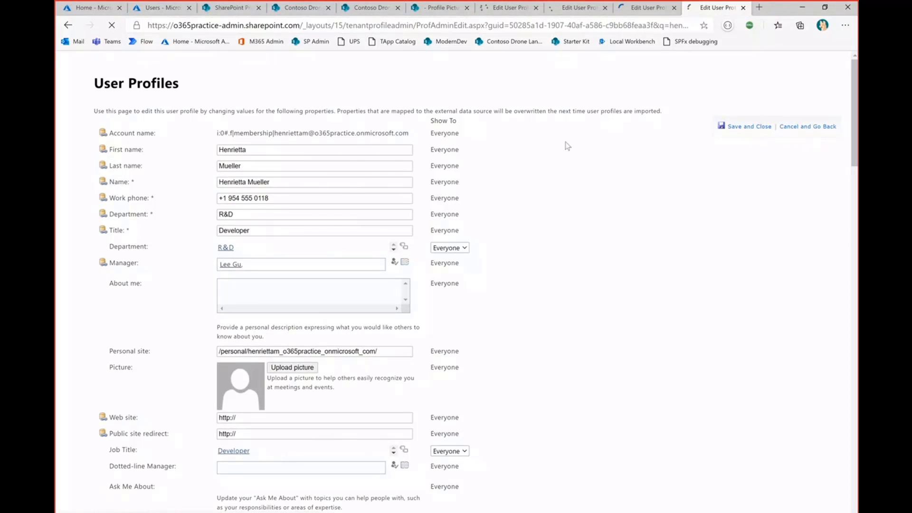
- Recheck all four user profiles, then return to the SharePoint Profile Photo Sync page
click(511, 9)
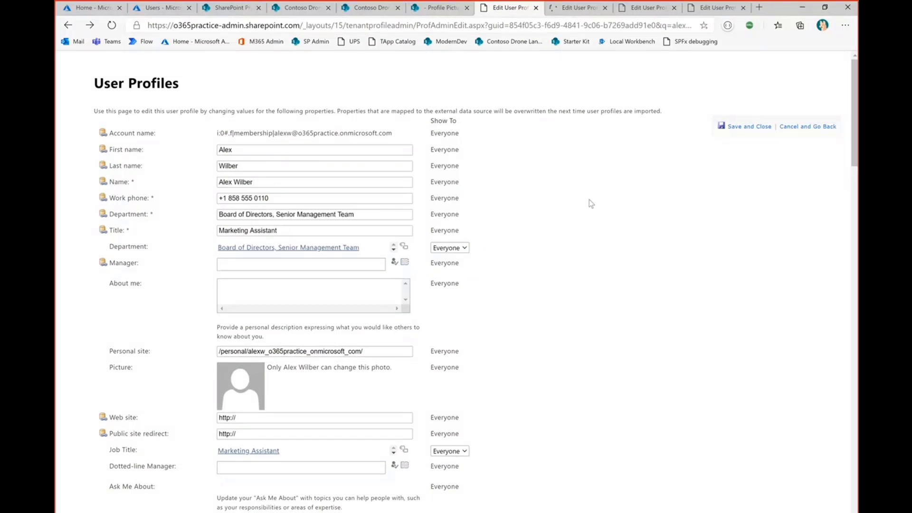
key(ctrl+Tab)
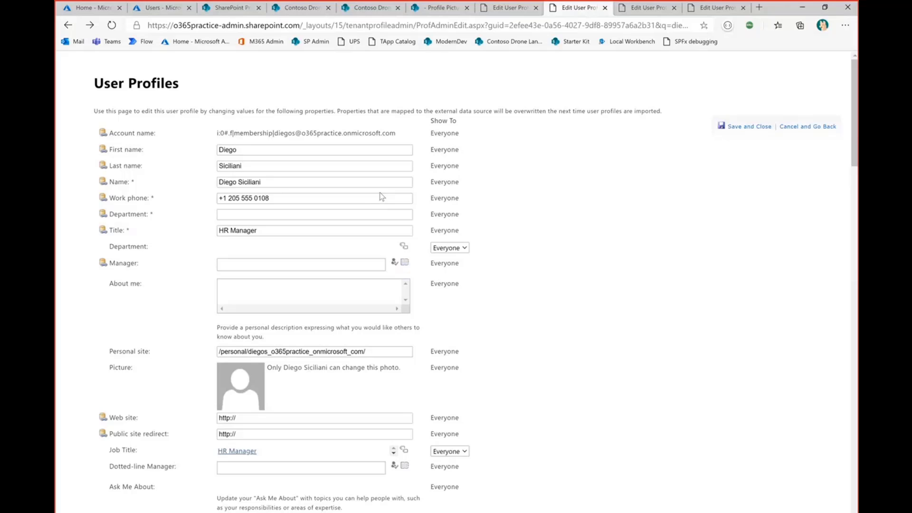
key(ctrl+Tab)
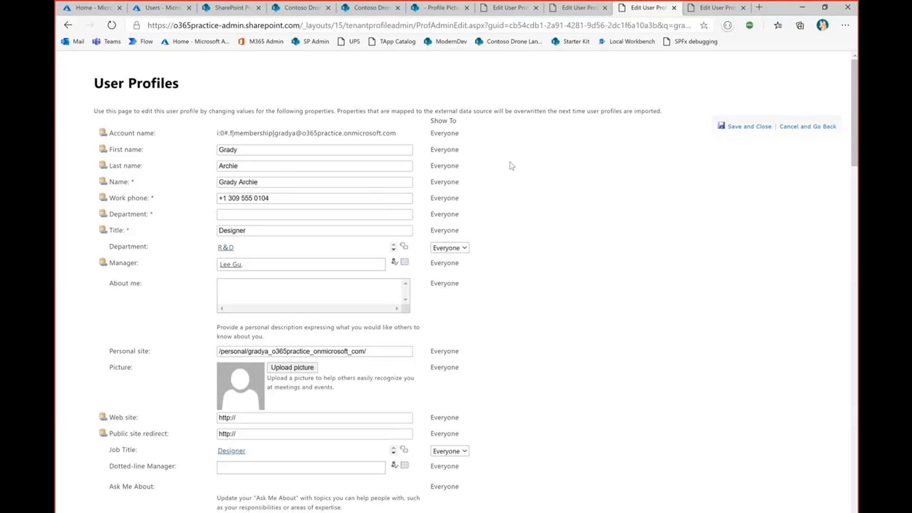
click(706, 9)
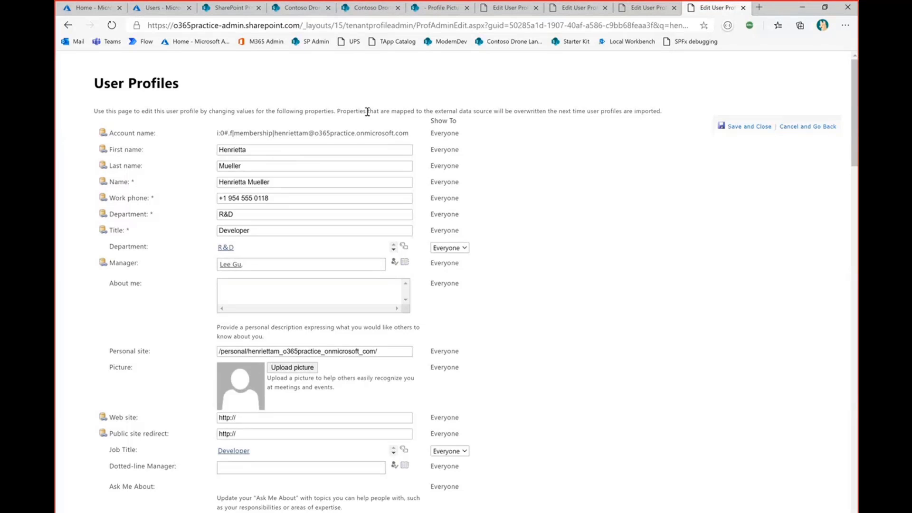
click(224, 10)
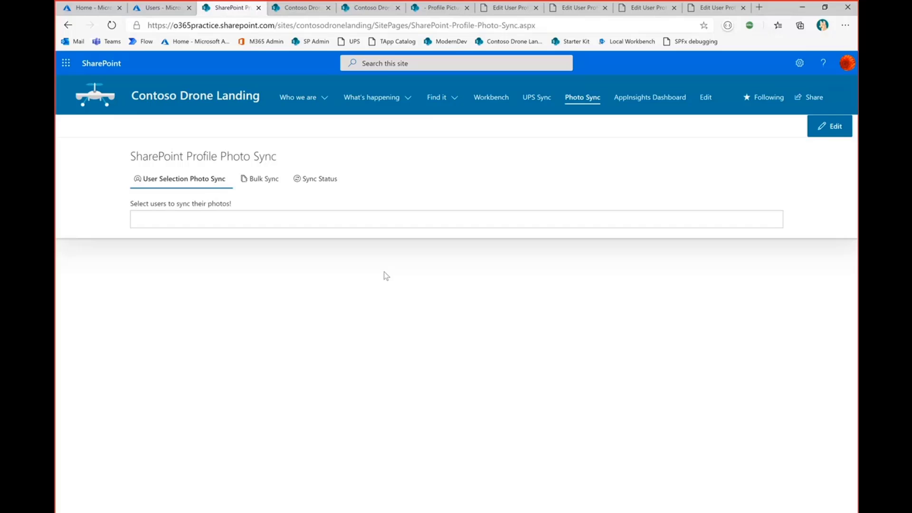
- Reload the page and review App page details: date format MM/DD/YYYY, Profile Admins group, bulk update on
key(F5)
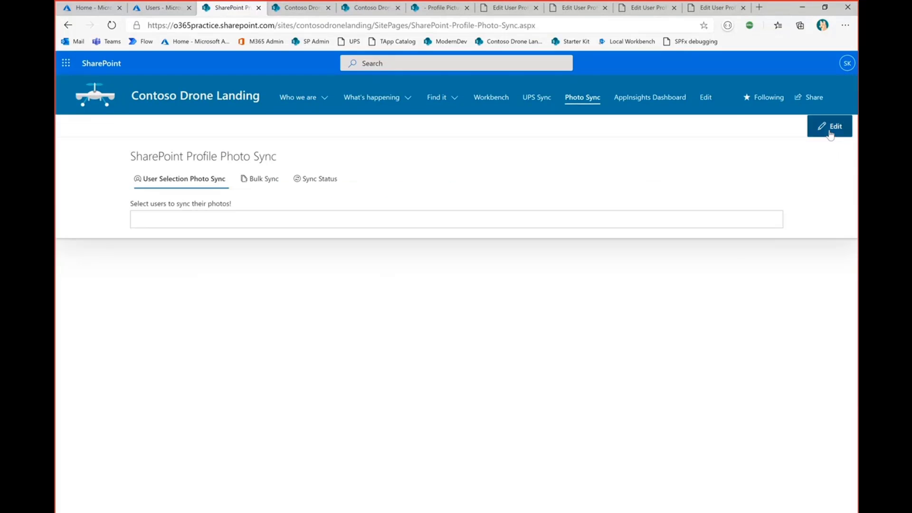
click(830, 131)
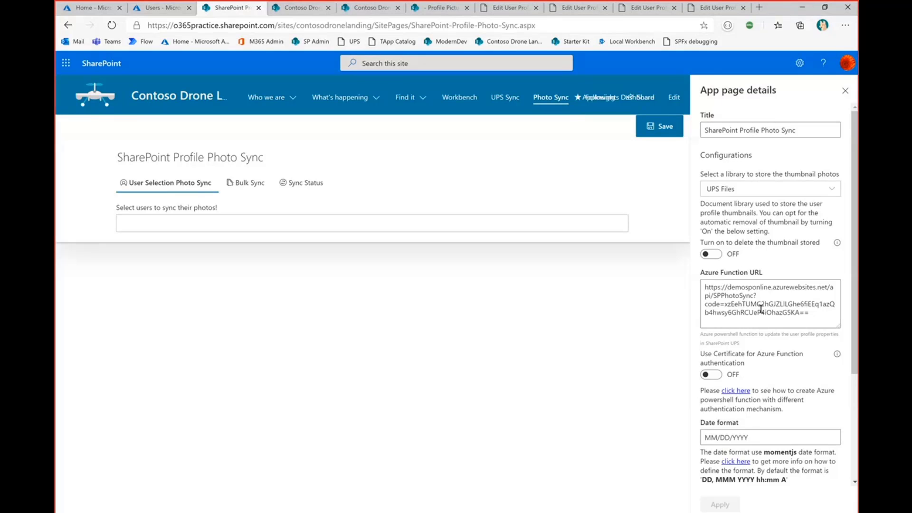
scroll(761, 309, down, 1)
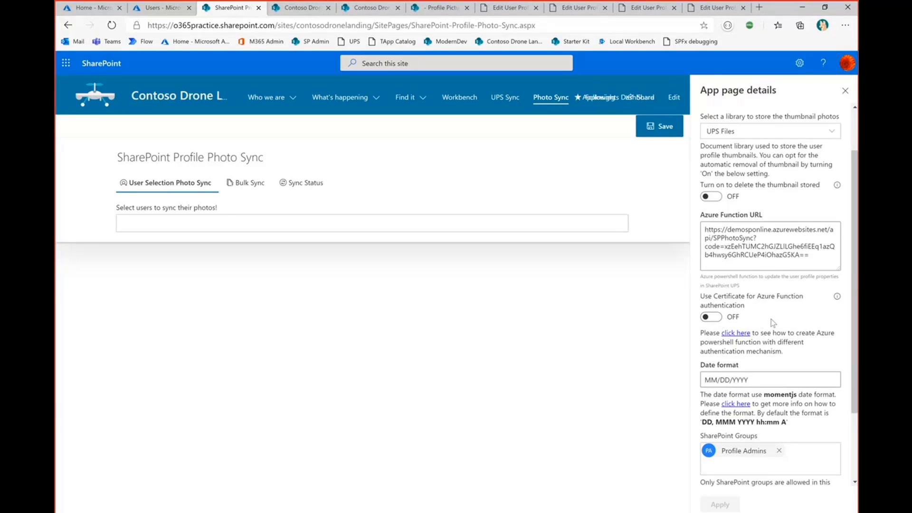
scroll(773, 323, down, 1)
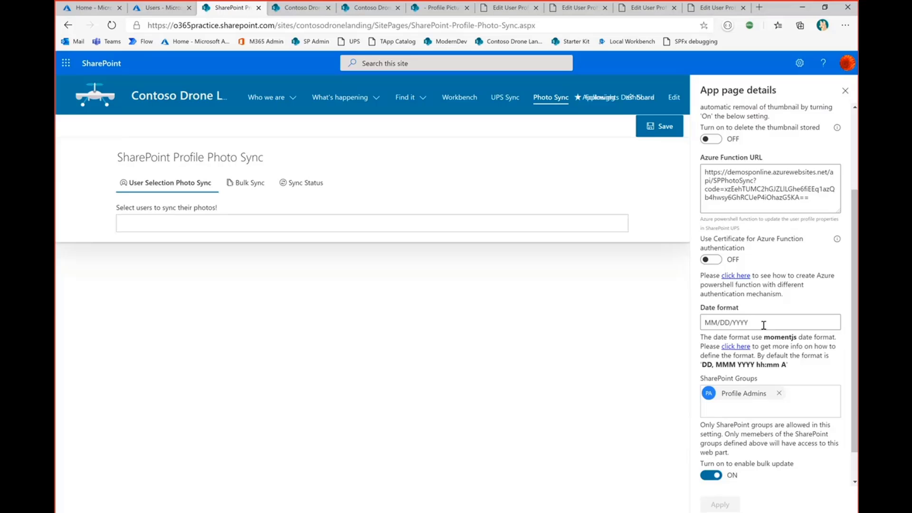
scroll(763, 328, down, 1)
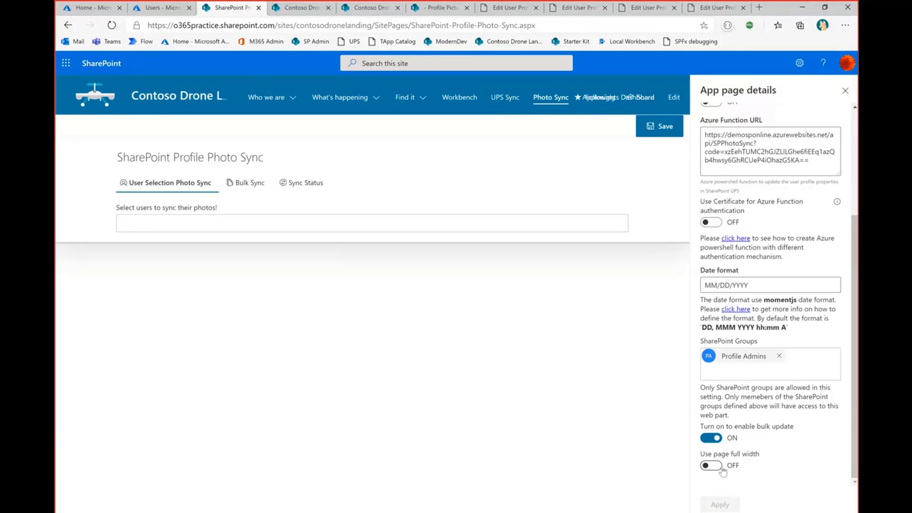
- Leave edit mode, glance at two user profiles, and return to the Profile Photo Sync page
click(845, 91)
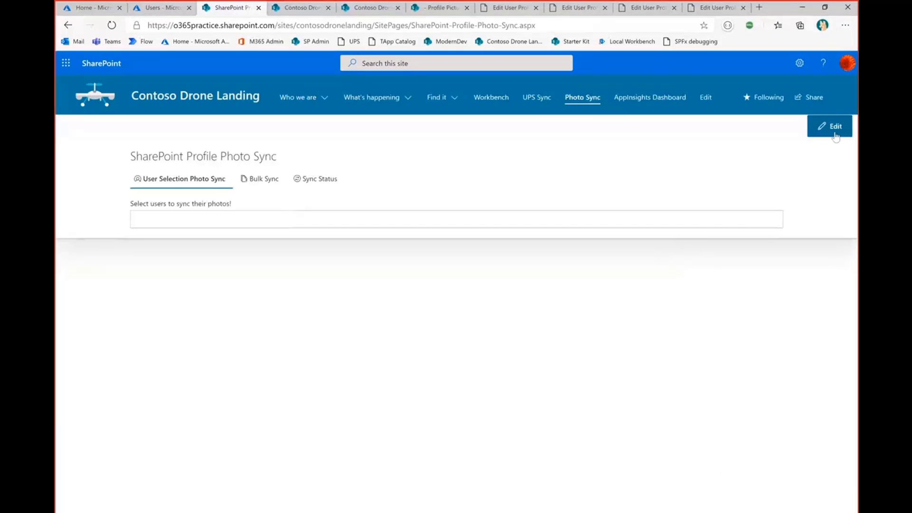
click(511, 8)
click(563, 12)
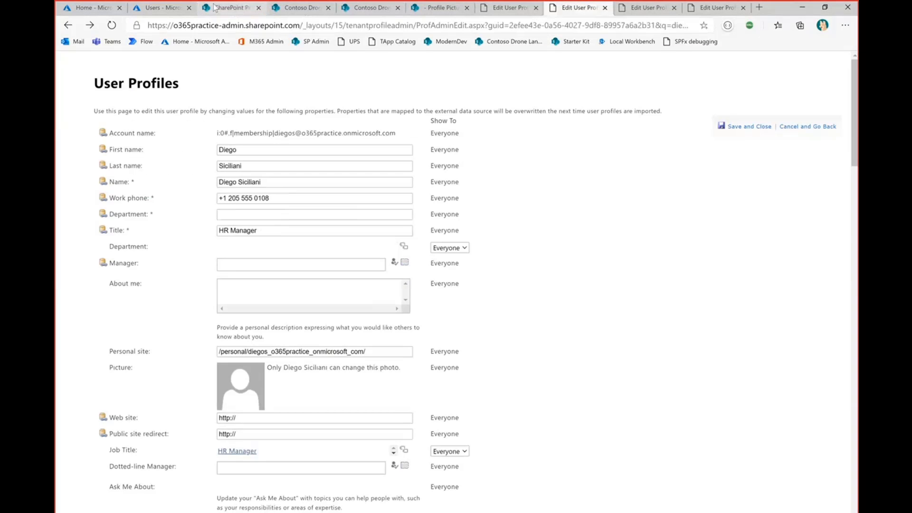
click(232, 8)
- Pick two users in the User Selection people picker by typing their partial names
click(273, 214)
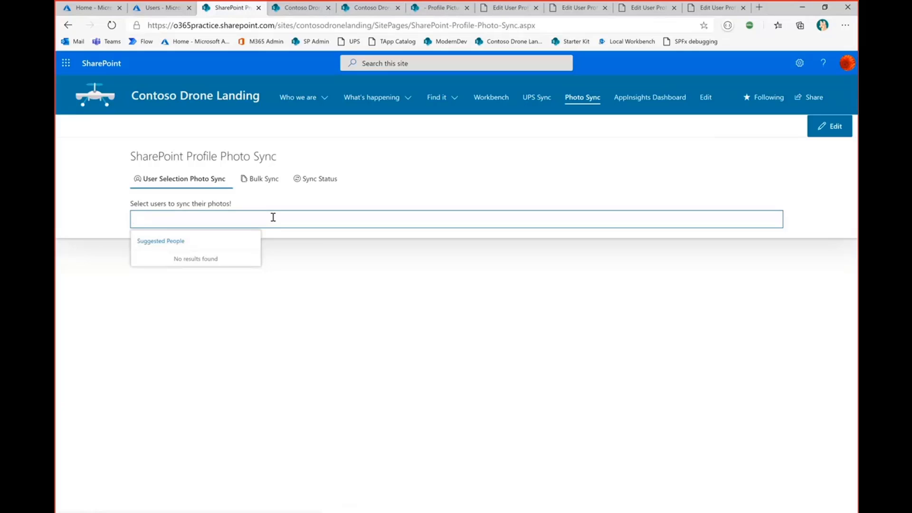
text(alex)
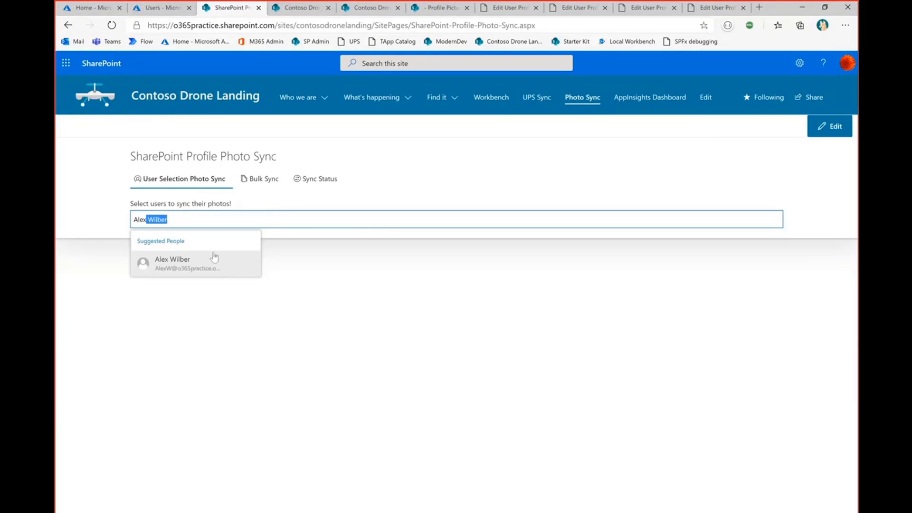
click(154, 265)
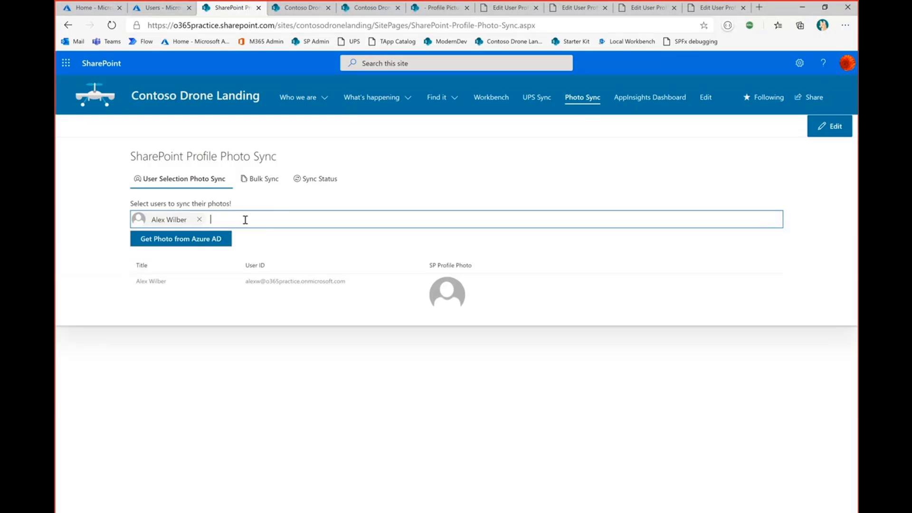
text(Die)
click(252, 264)
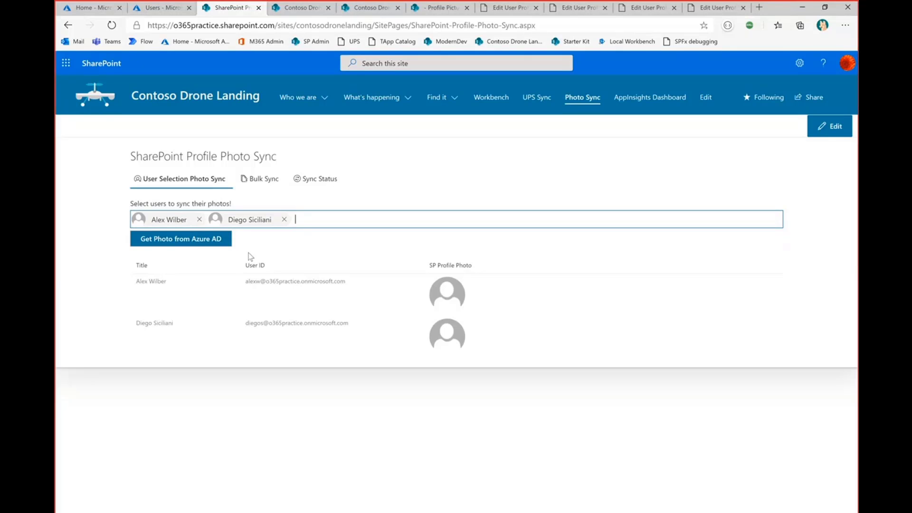
- Fetch both users' Azure AD photos, check the Azure Users tab, then start the profile photo update
click(209, 244)
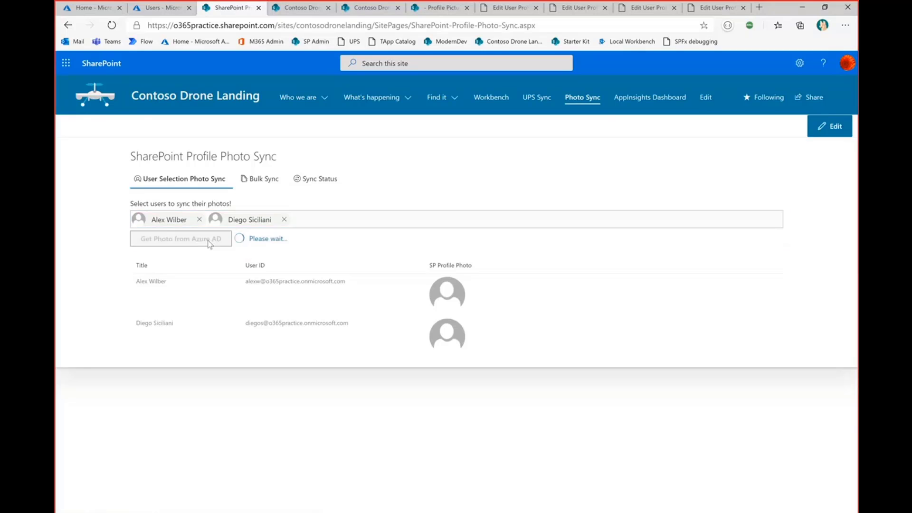
click(164, 8)
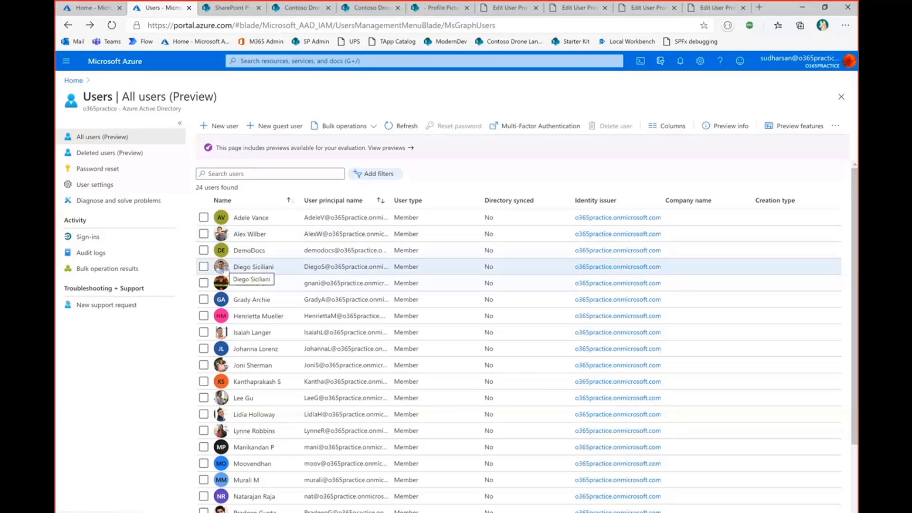
click(243, 8)
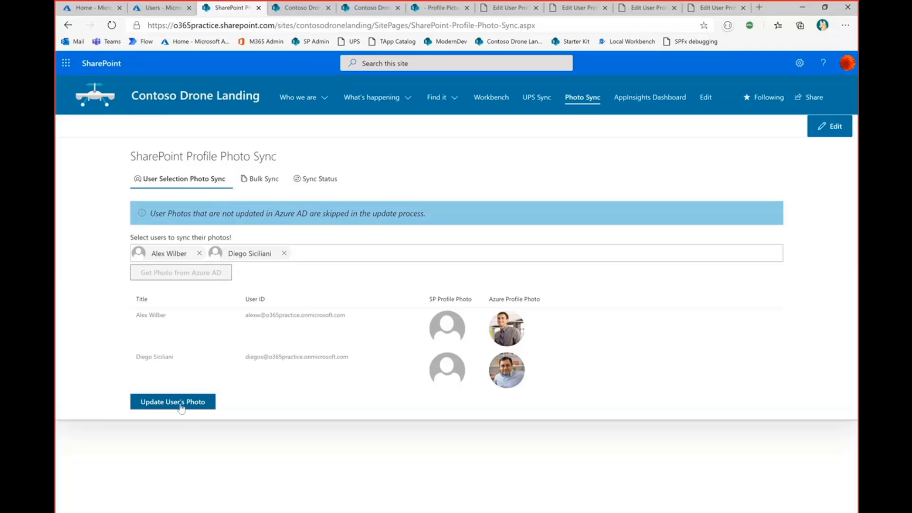
click(181, 407)
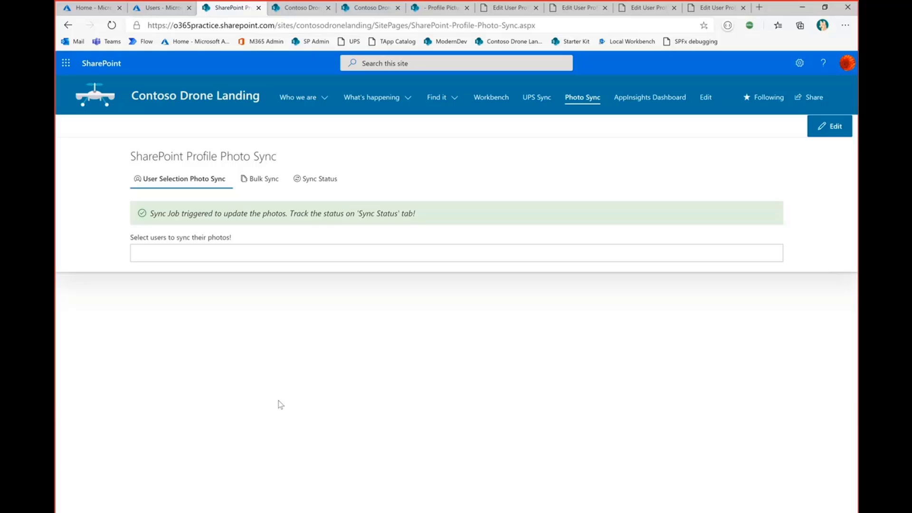
- Review Sync Status, then drag two user photos from Pictures onto the Bulk Sync drop area
click(320, 183)
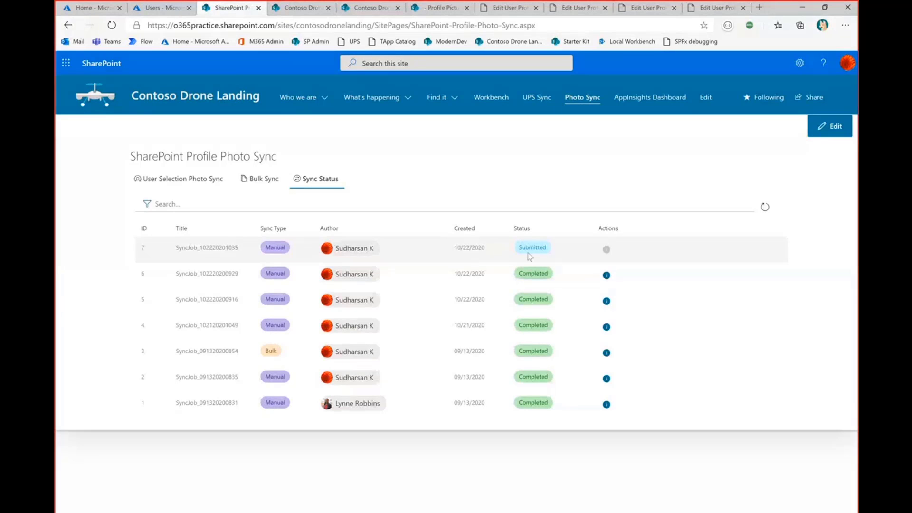
click(262, 181)
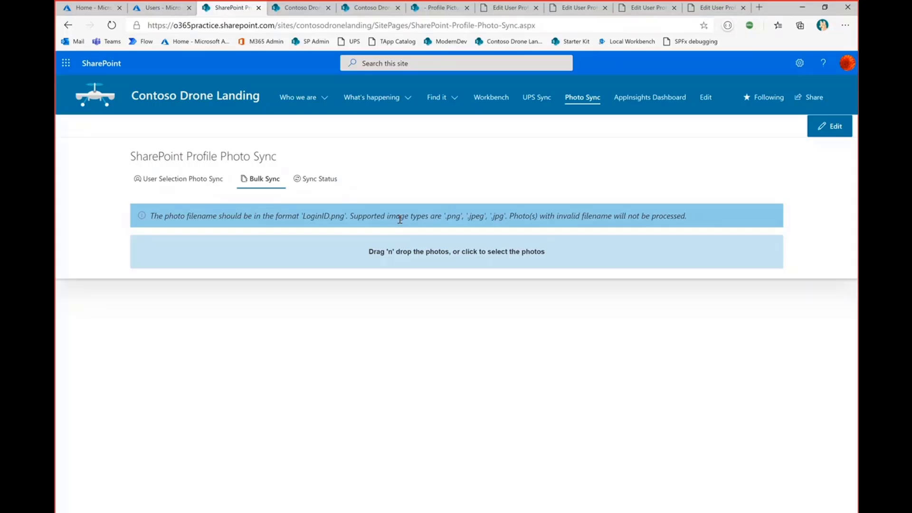
click(426, 256)
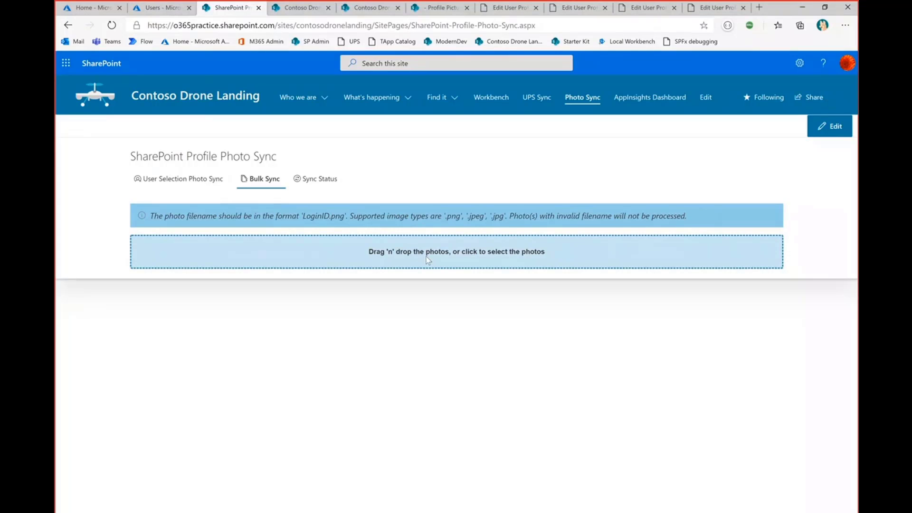
key(alt+Tab)
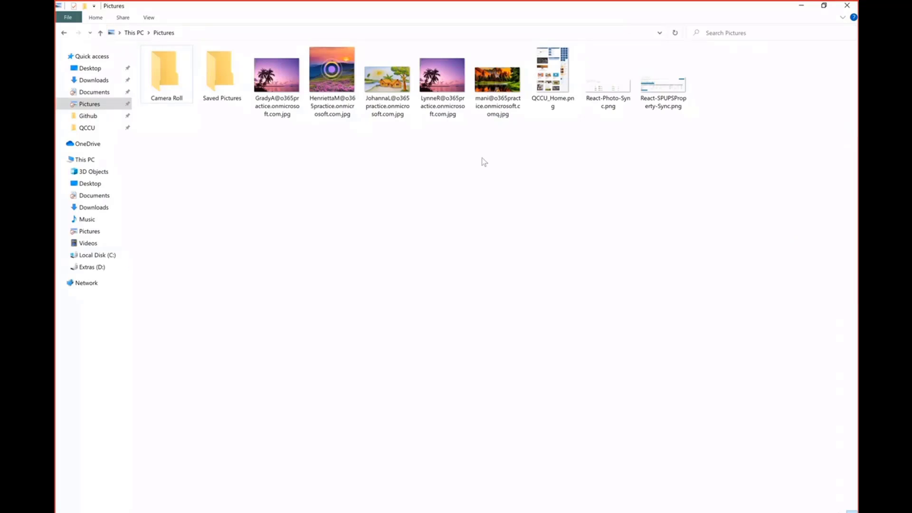
drag(276, 146, 328, 45)
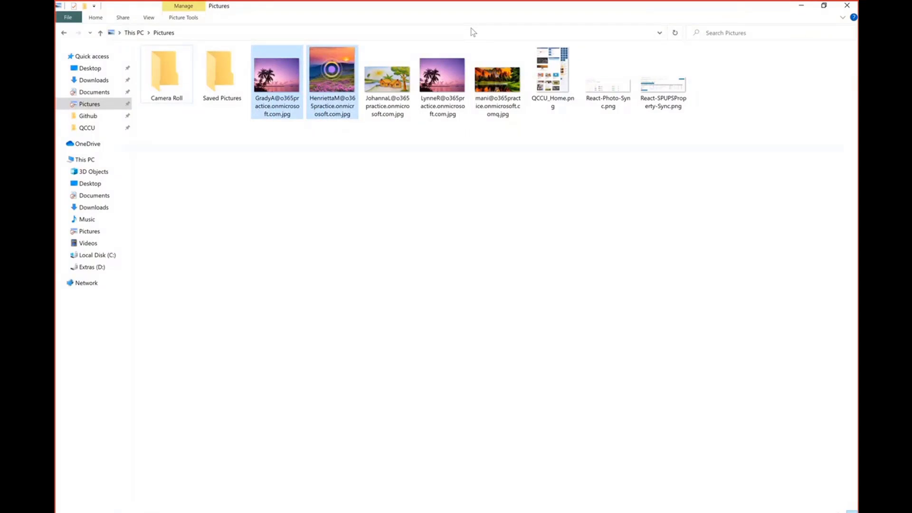
click(824, 5)
drag(626, 183, 334, 263)
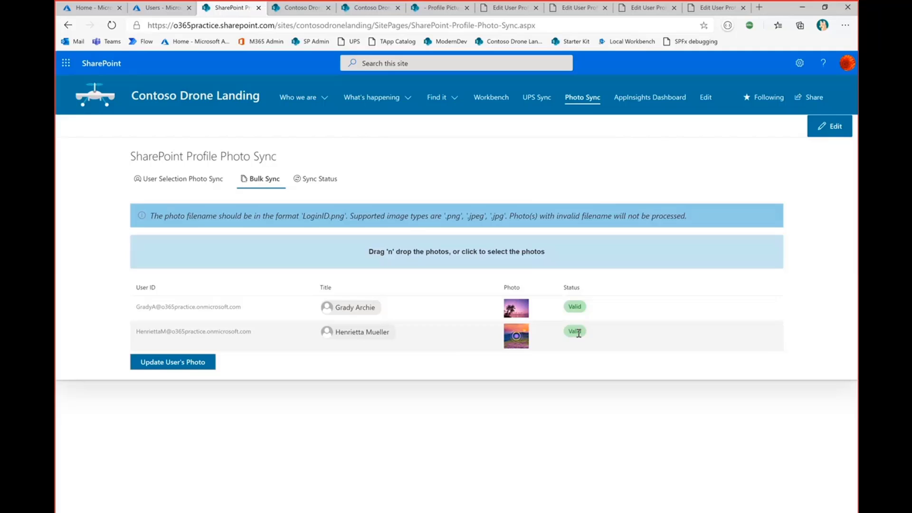
- Start the bulk update of the two validated users' profile photos
click(200, 363)
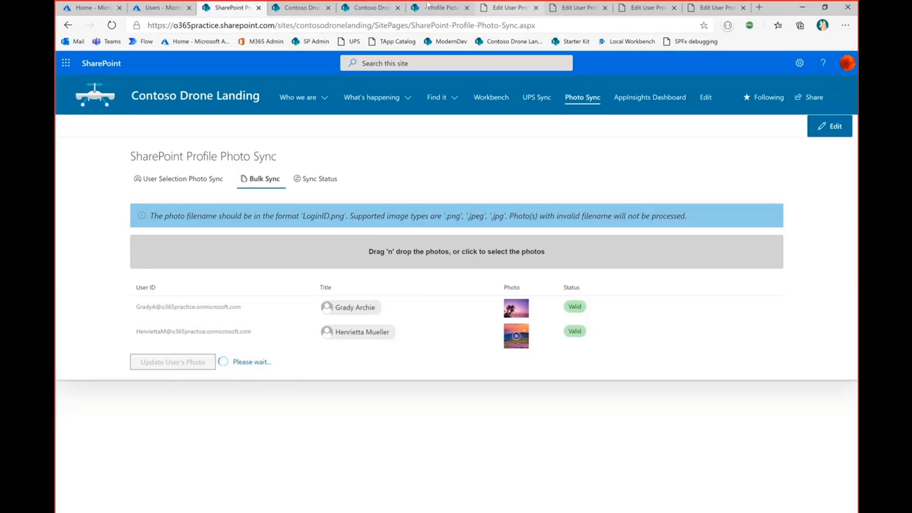
- Check the UserPhotos library for new photo files, view the UPS Photo Sync Jobs list, then return
click(443, 9)
click(371, 7)
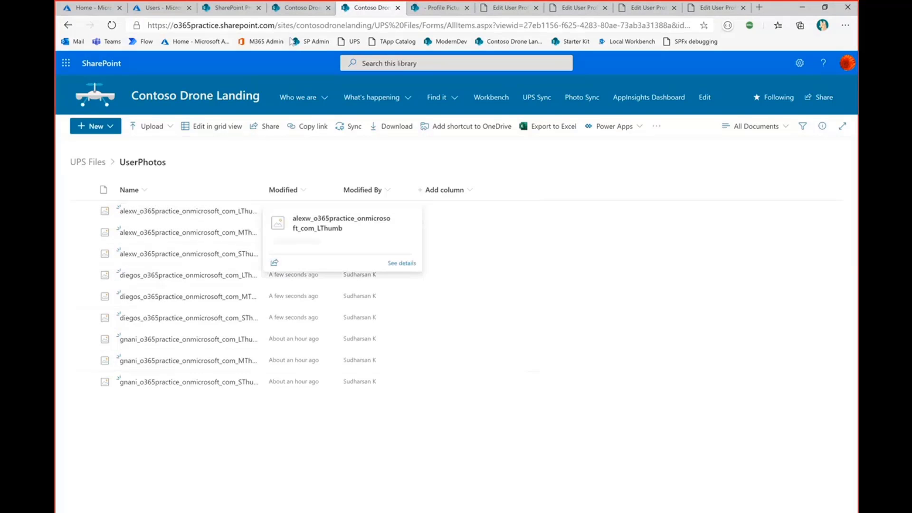
click(229, 9)
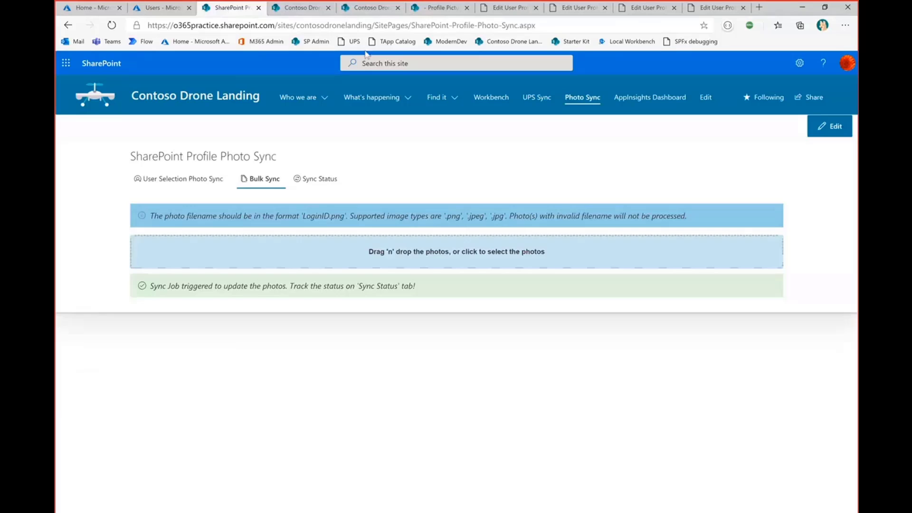
click(375, 8)
click(304, 8)
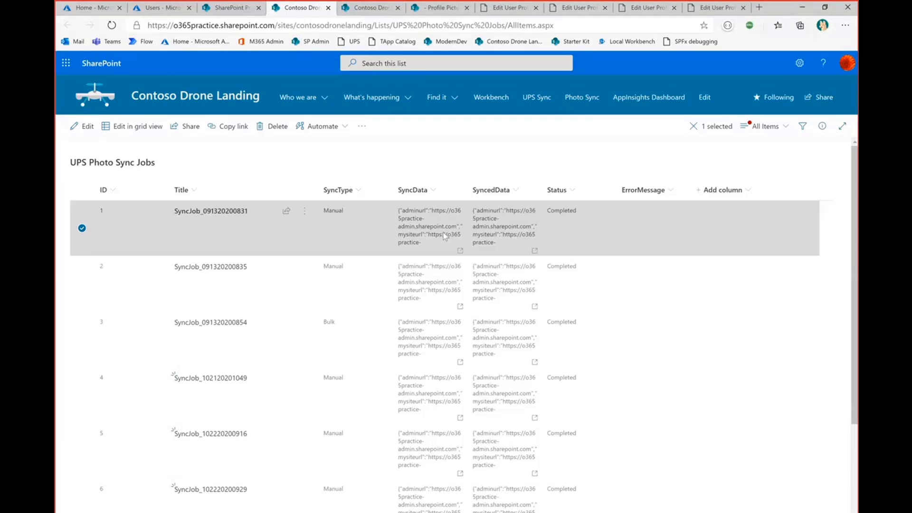
click(229, 11)
- Check which users sync job 7 updated, peeking at two user profile pages meanwhile
click(335, 188)
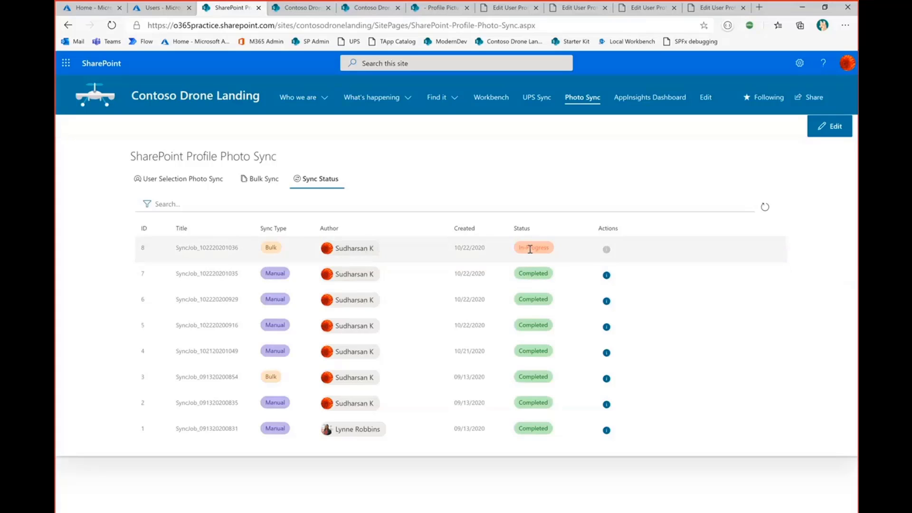
click(607, 275)
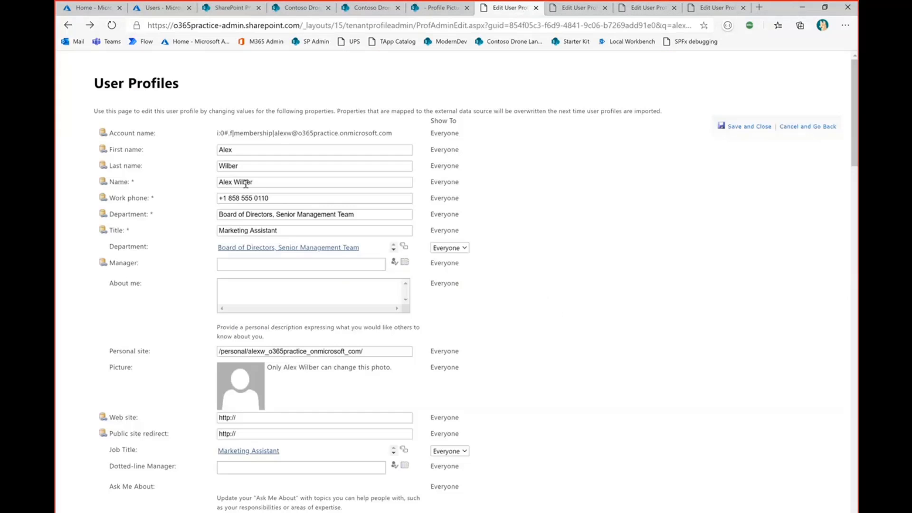
click(509, 8)
click(577, 8)
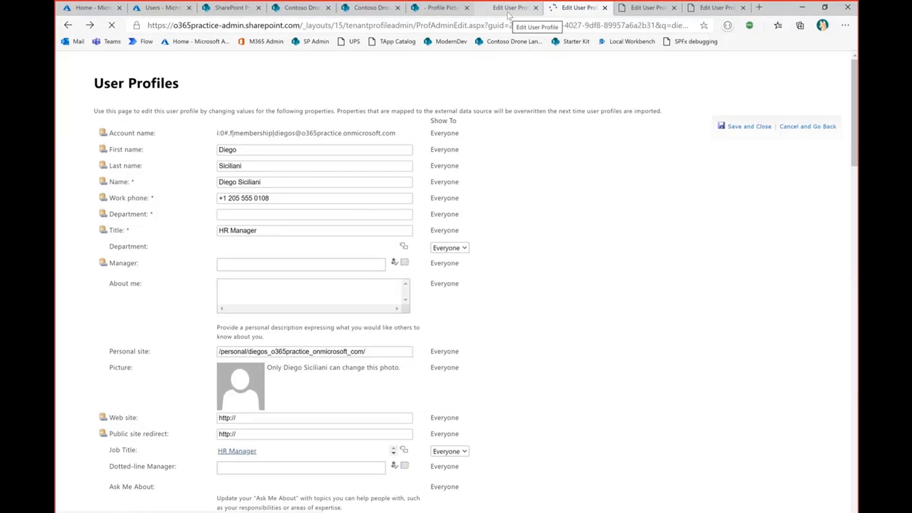
click(297, 7)
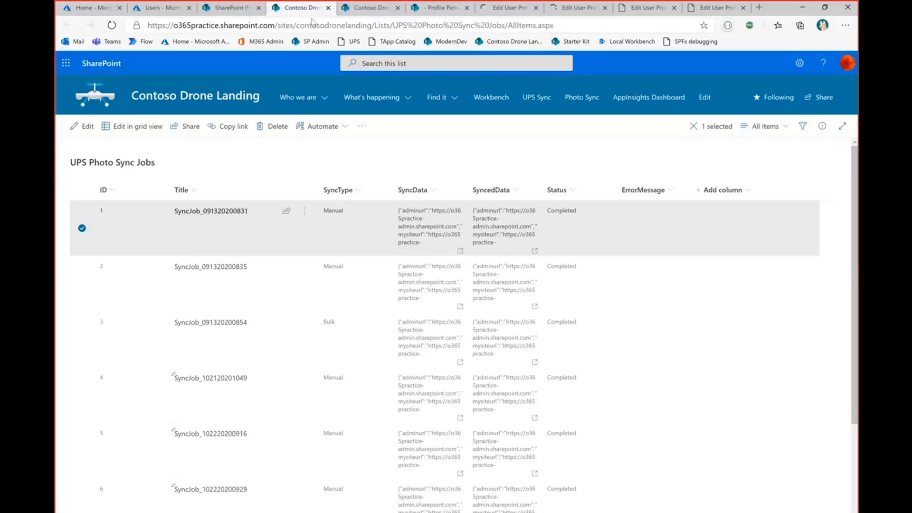
click(243, 8)
click(569, 244)
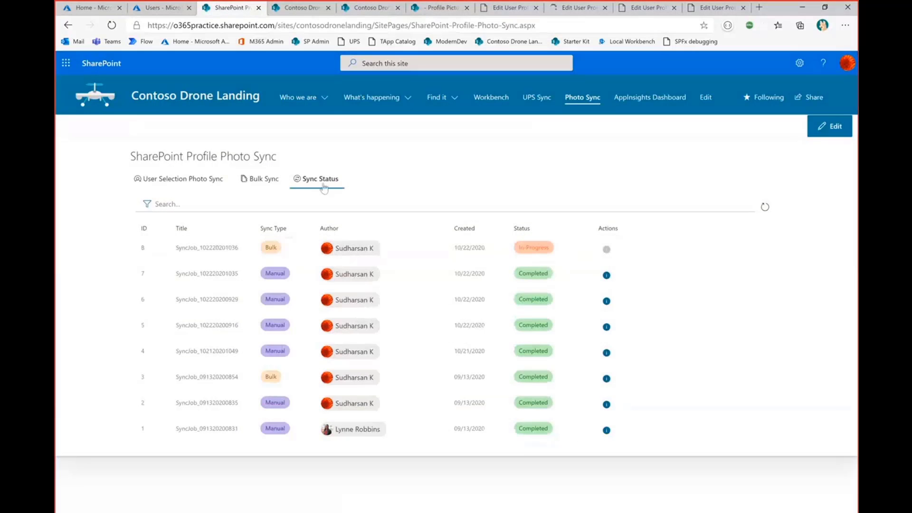
- Refresh statuses, confirm bulk job 8's updated users, and open the first user's profile
click(766, 208)
click(607, 249)
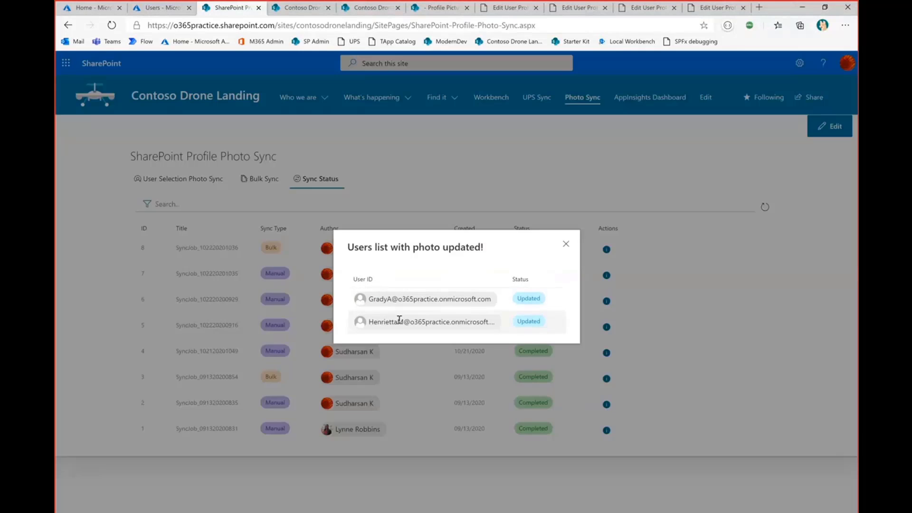
click(566, 245)
click(508, 8)
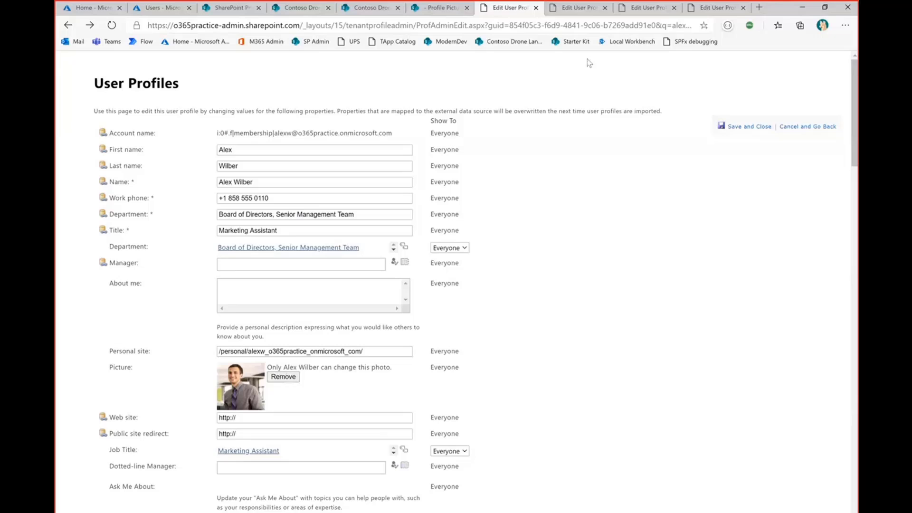
- Check the second, third and fourth users' profile pictures, reloading the page with F5
click(574, 10)
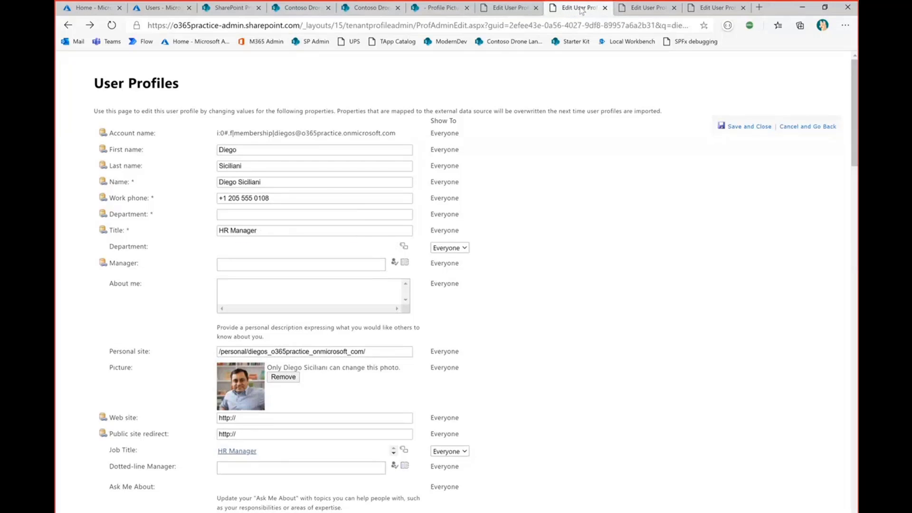
click(646, 8)
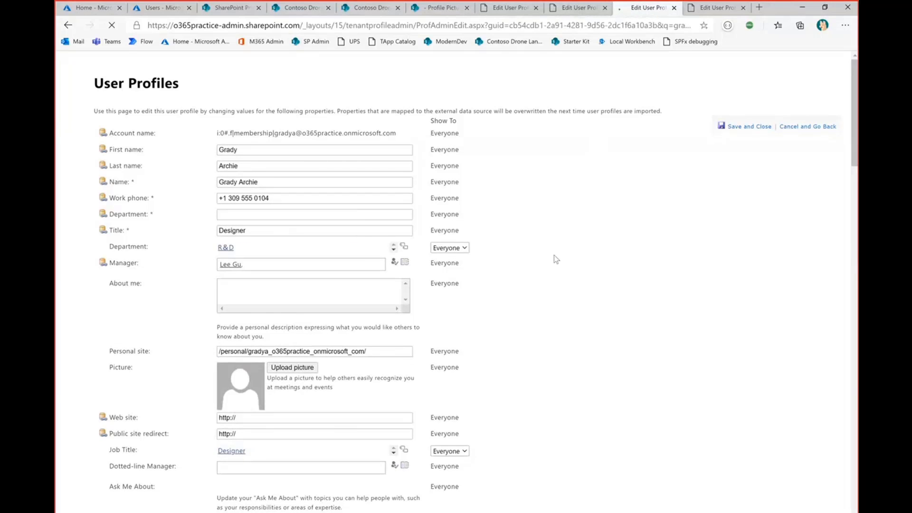
click(715, 9)
key(F5)
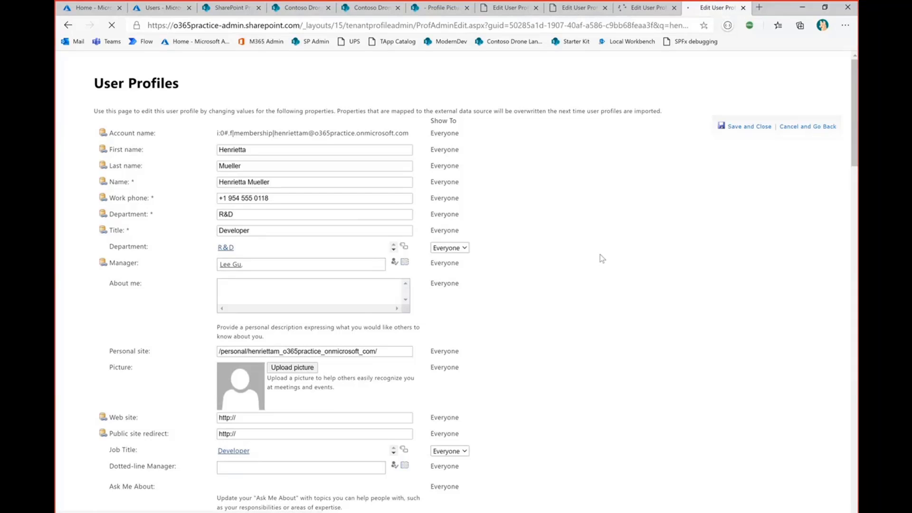
- Recheck the third and fourth users' updated pictures, then view the Profile Pictures library
click(639, 10)
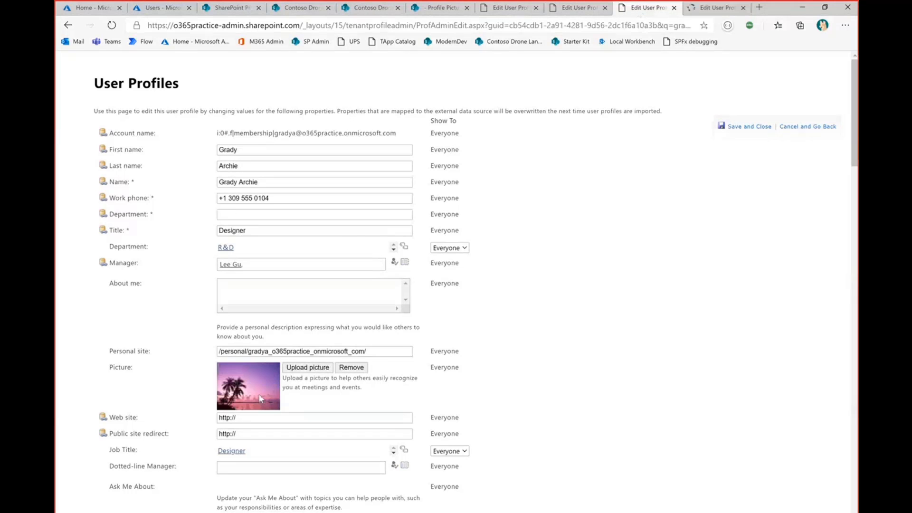
click(699, 10)
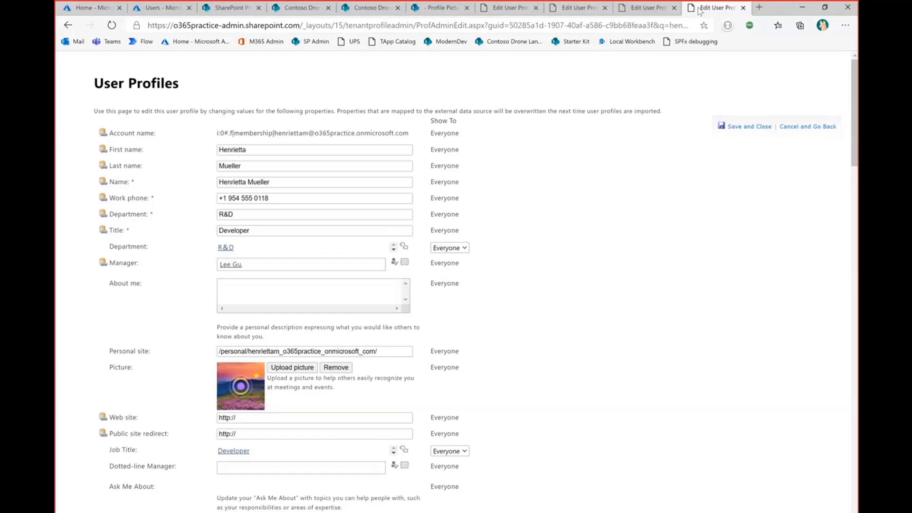
click(443, 9)
mouse_move(478, 335)
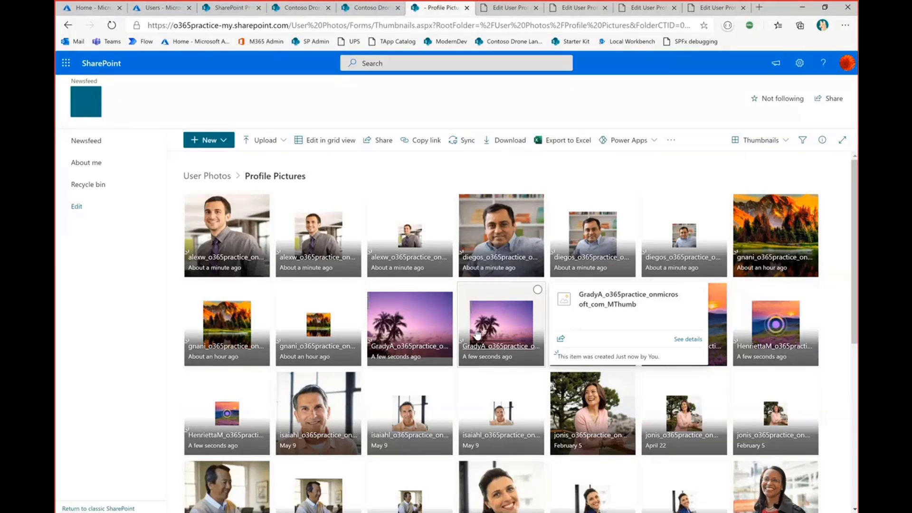
- Review a user's new photo and the Profile Pictures thumbnails, then bring up the JSON sample in Visual Studio Code
click(514, 9)
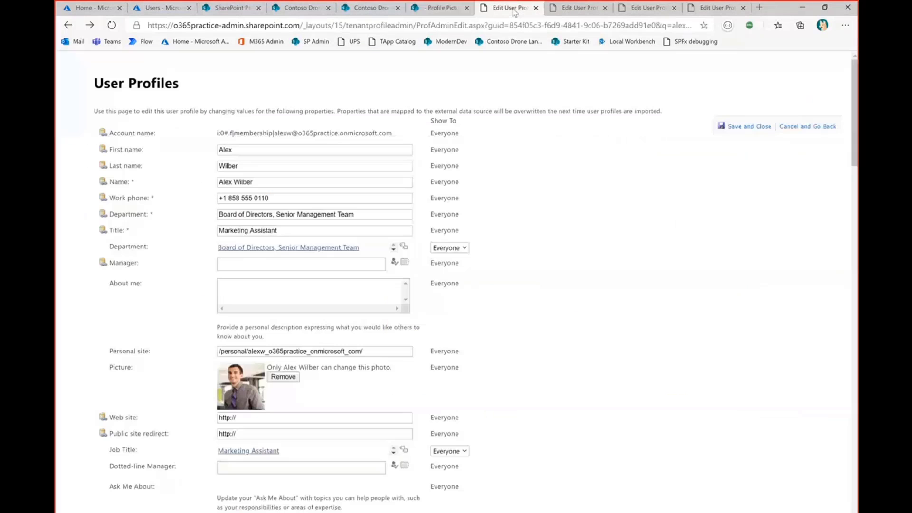
click(442, 8)
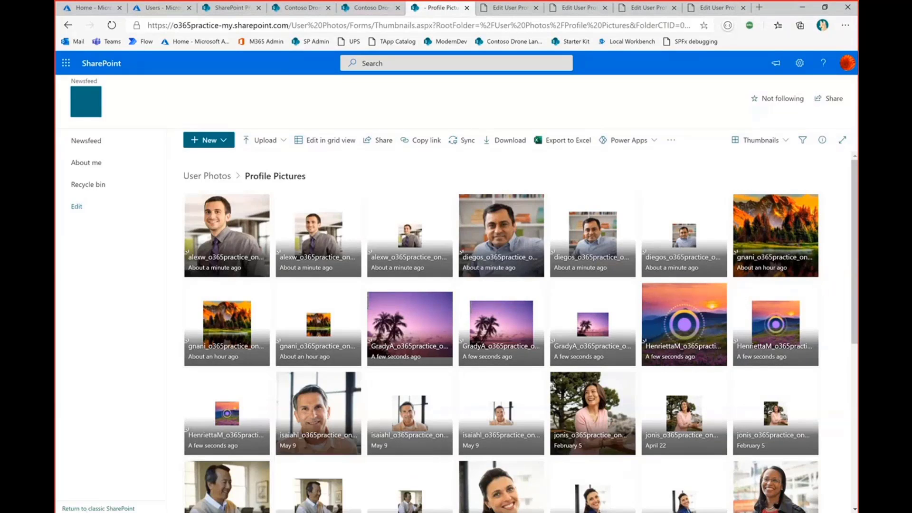
mouse_move(229, 512)
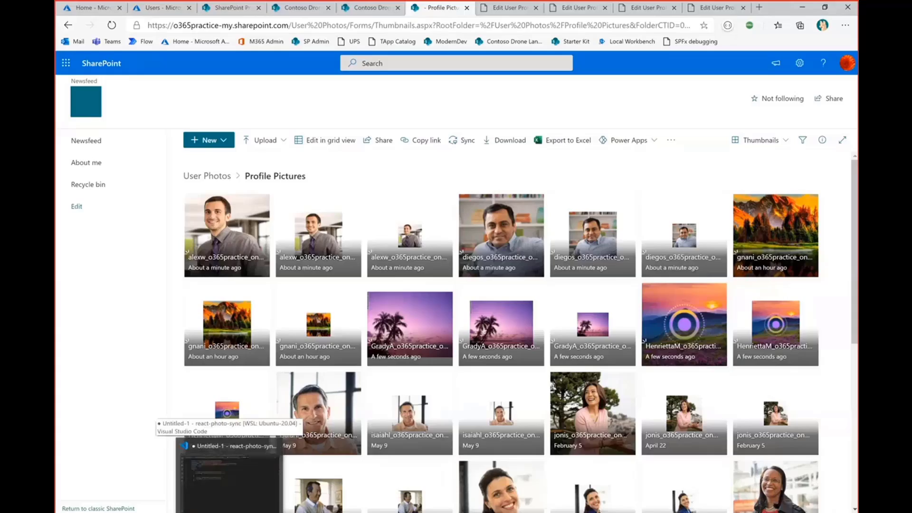
click(228, 475)
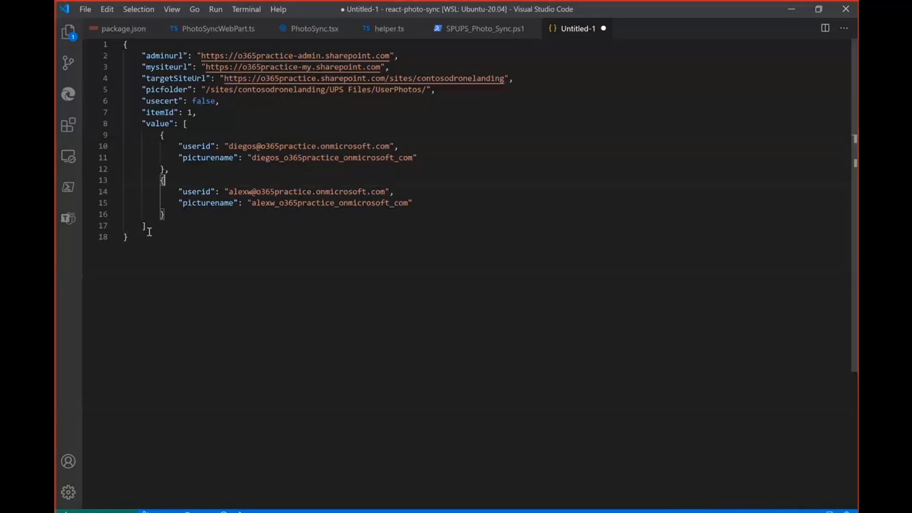
drag(143, 237, 122, 44)
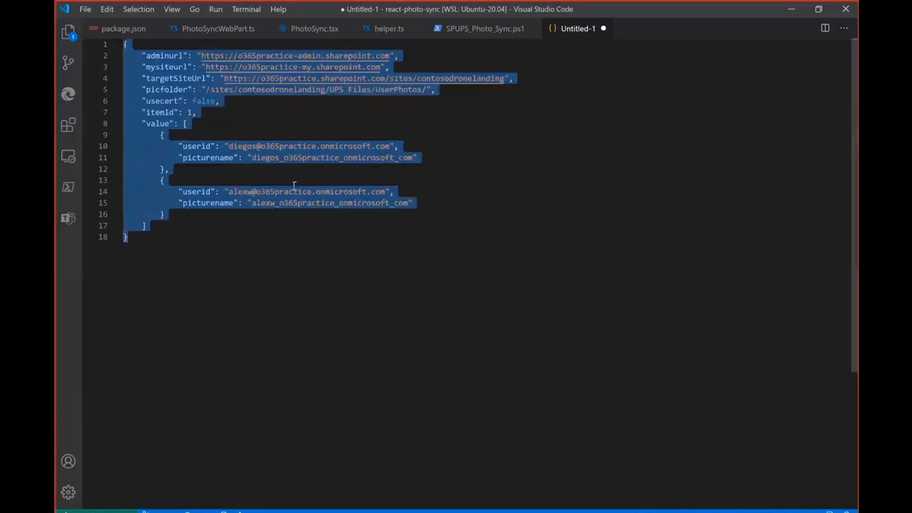
click(257, 128)
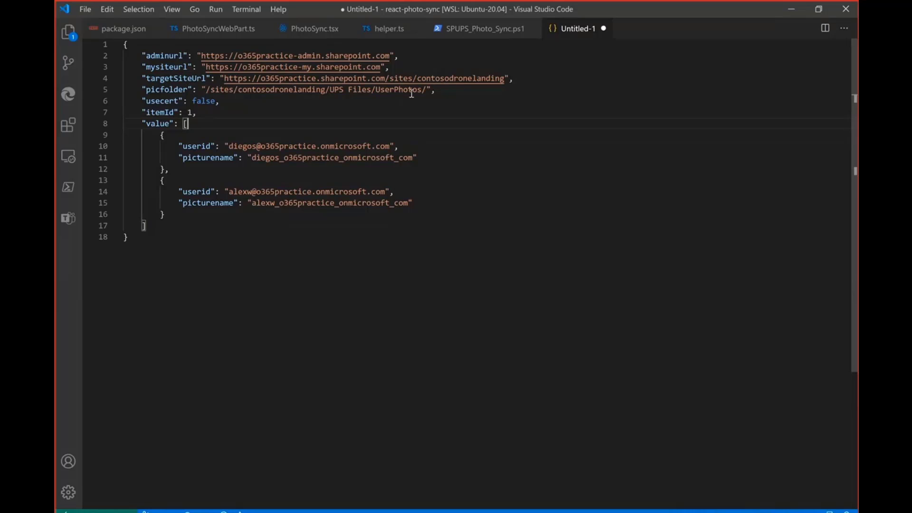
drag(206, 90, 401, 91)
click(202, 102)
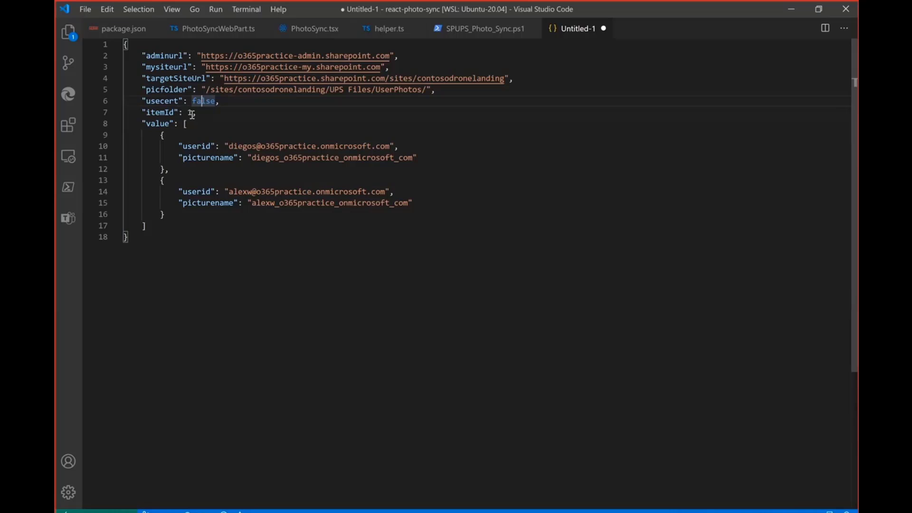
drag(144, 124, 147, 227)
click(252, 146)
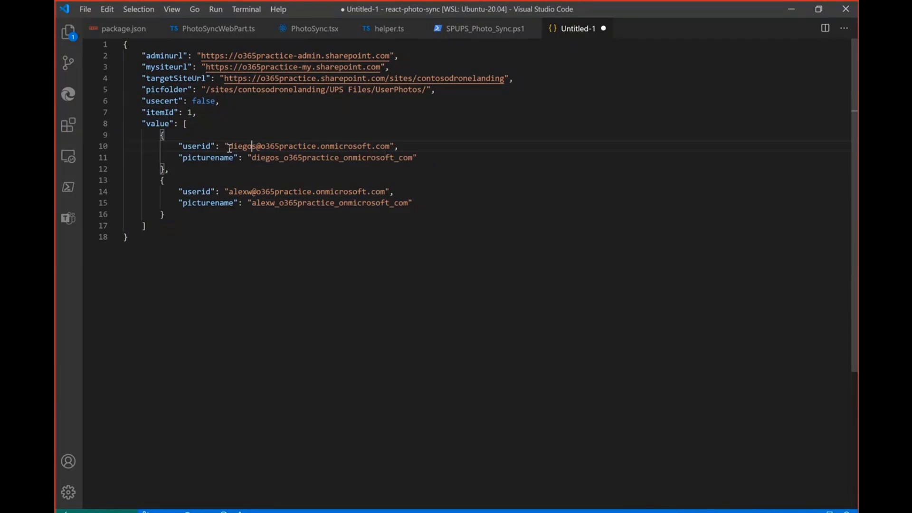
drag(229, 146, 389, 146)
drag(251, 158, 415, 158)
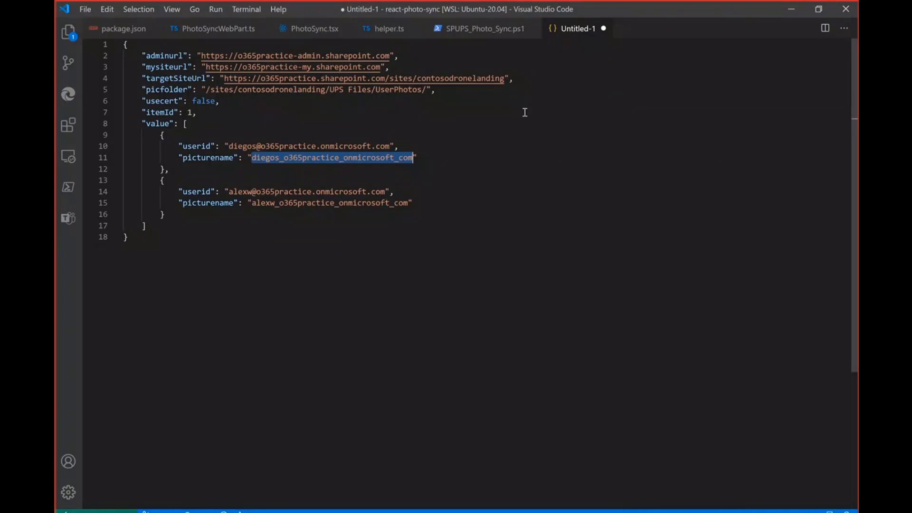
click(124, 30)
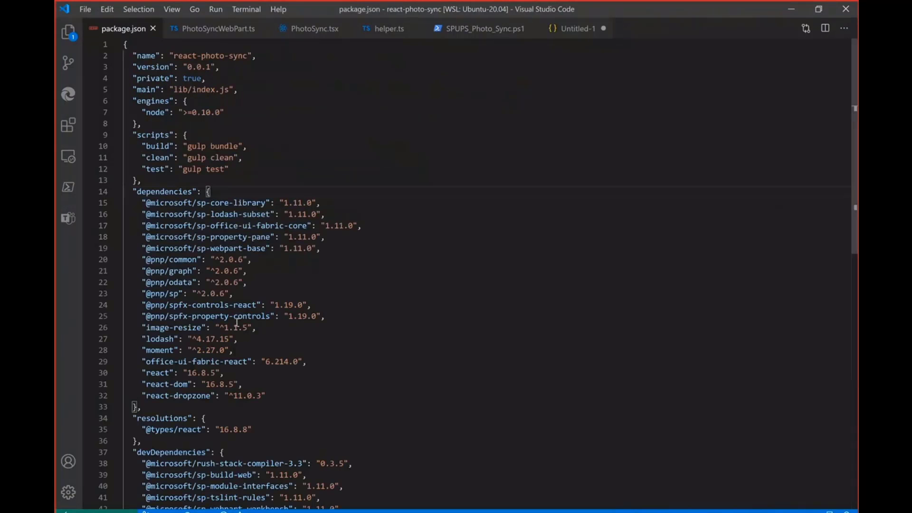
drag(145, 259, 191, 295)
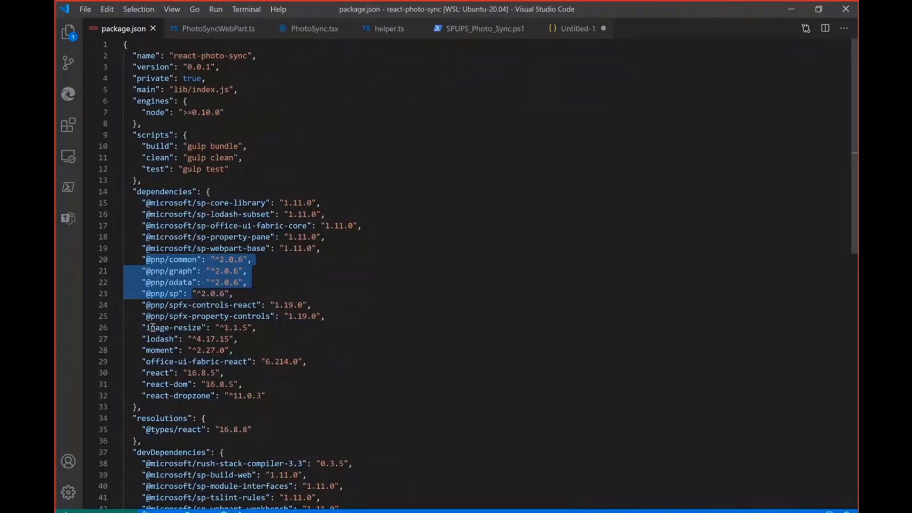
drag(151, 327, 197, 328)
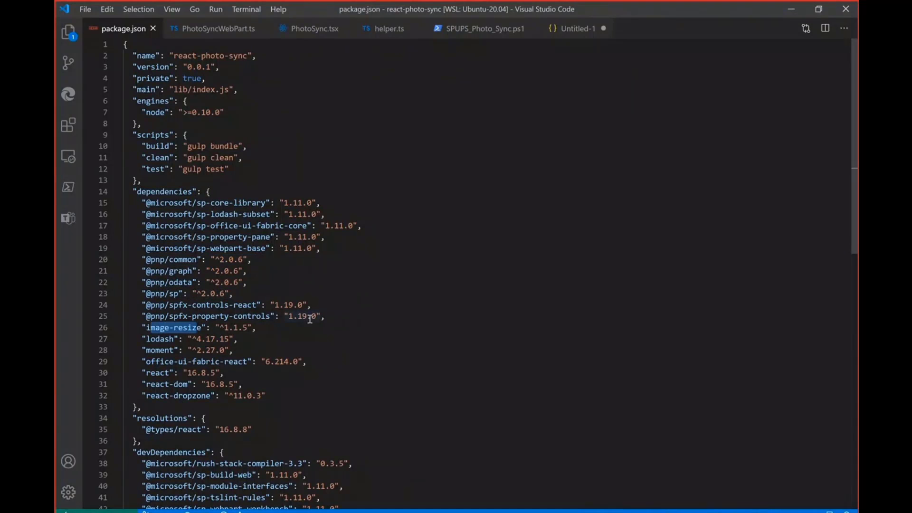
- In PhotoSyncWebPart.ts, unfold the property-pane functions and onInit, highlighting sp.setup(this.context)
click(212, 31)
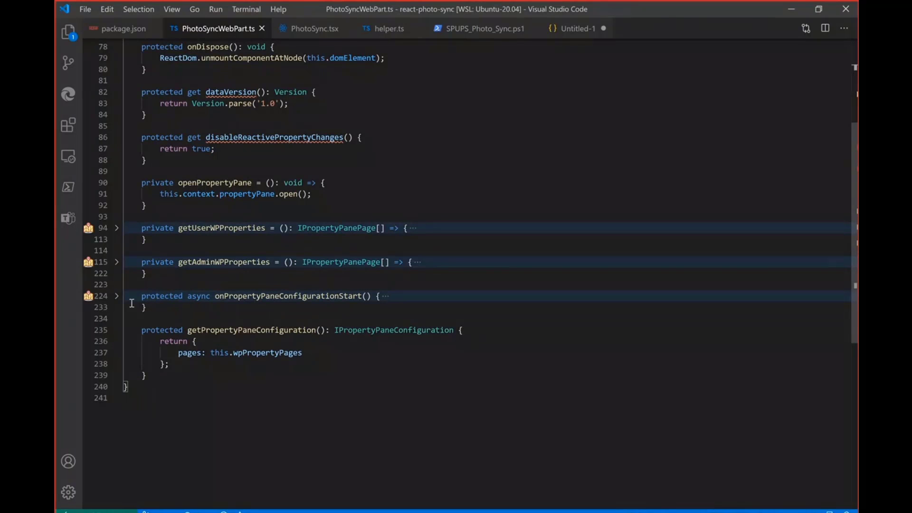
click(116, 296)
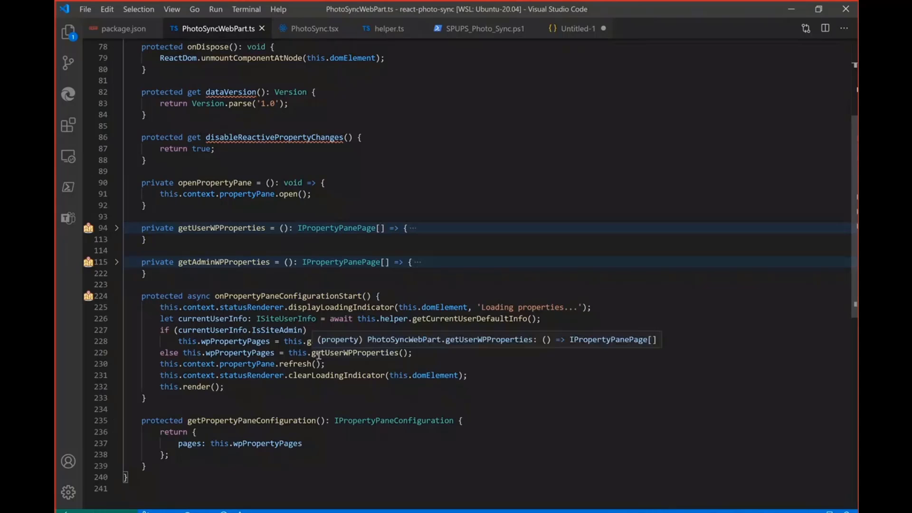
click(116, 263)
scroll(376, 325, down, 12)
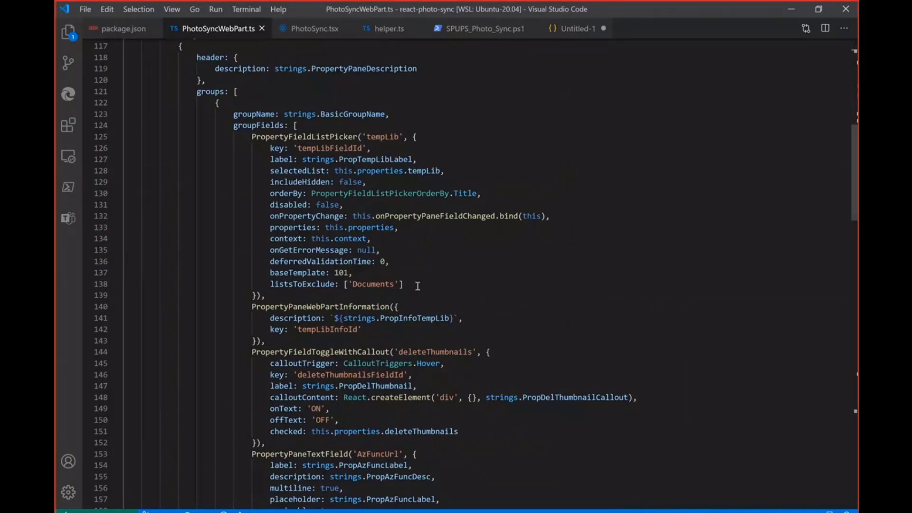
scroll(413, 280, up, 9)
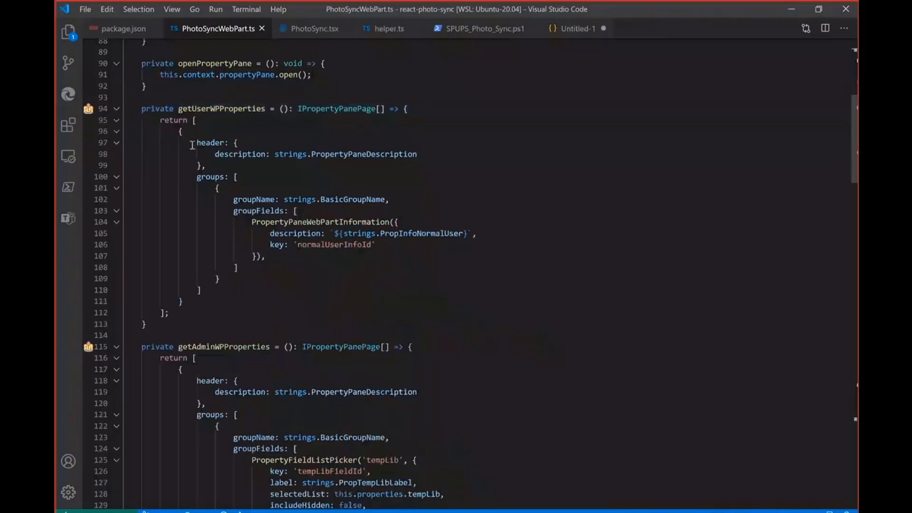
click(117, 108)
scroll(349, 267, up, 5)
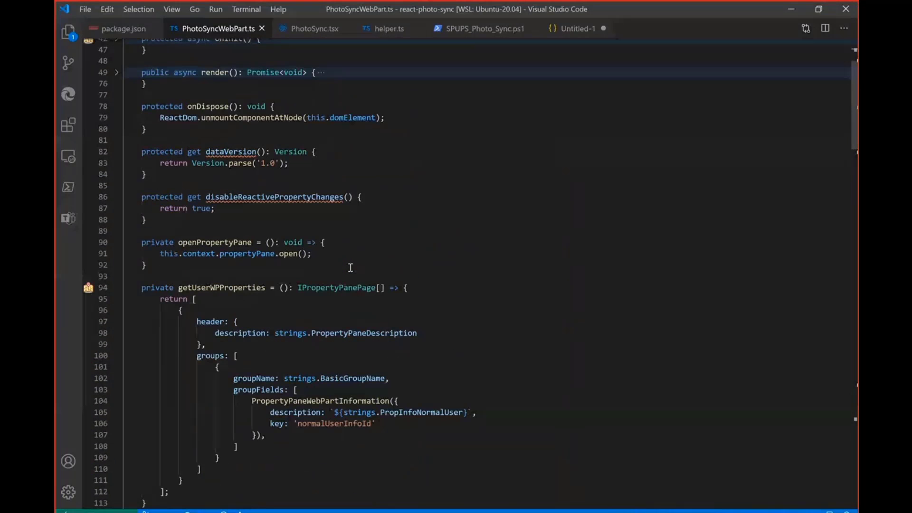
scroll(350, 268, up, 3)
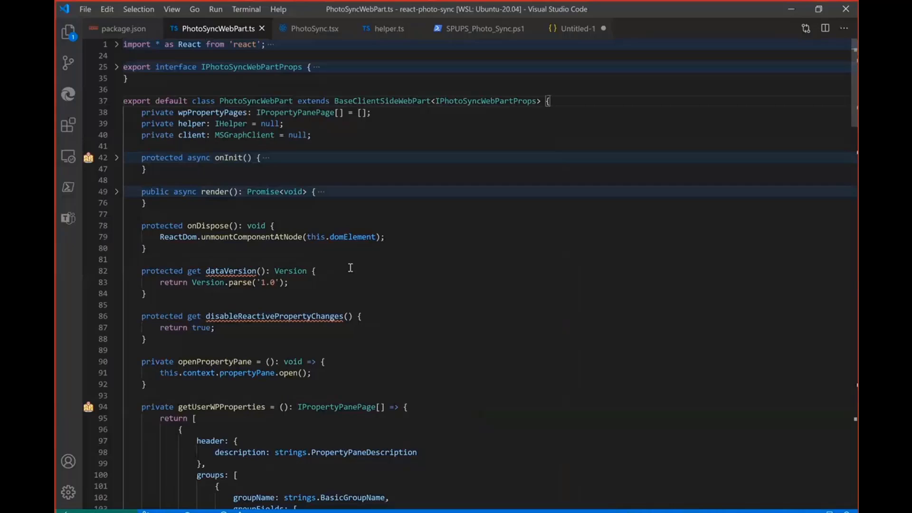
click(116, 157)
drag(160, 181, 266, 180)
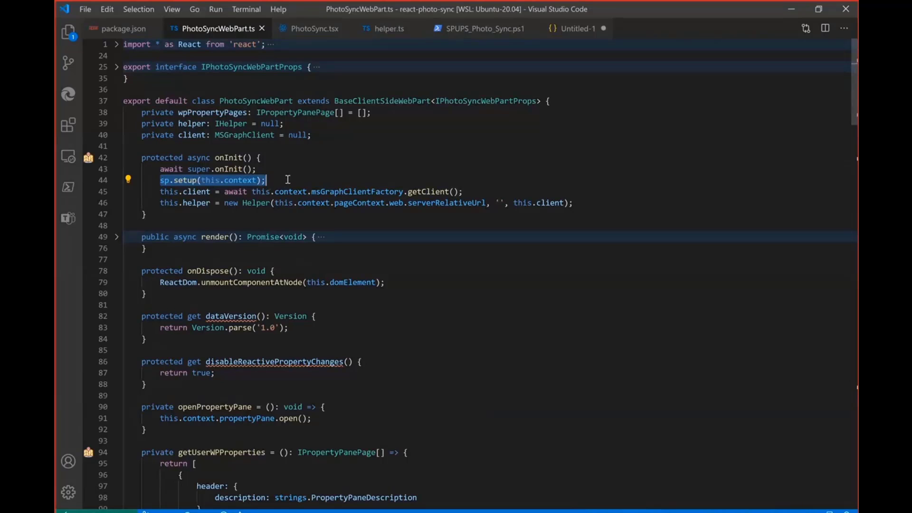
- Browse PhotoSync.tsx and highlight the UserSelectionSync component usage
click(315, 29)
scroll(396, 133, up, 3)
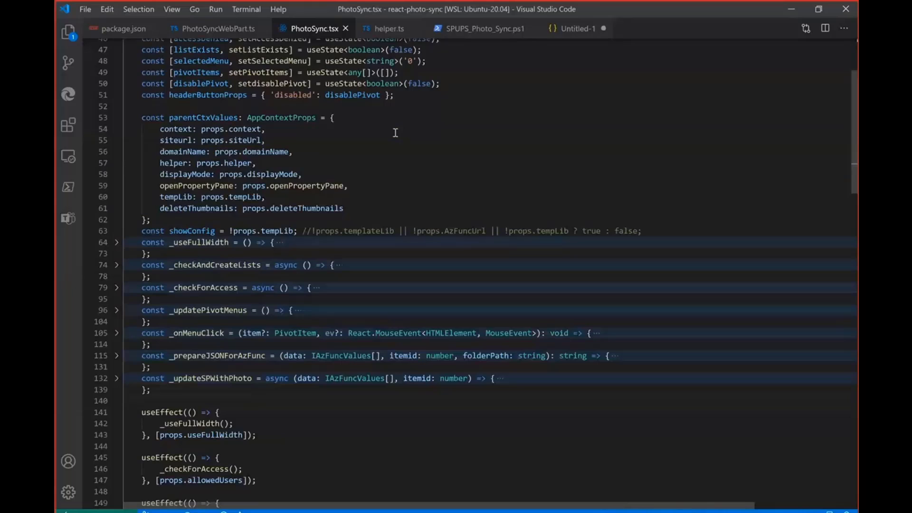
scroll(395, 133, up, 2)
scroll(395, 132, down, 18)
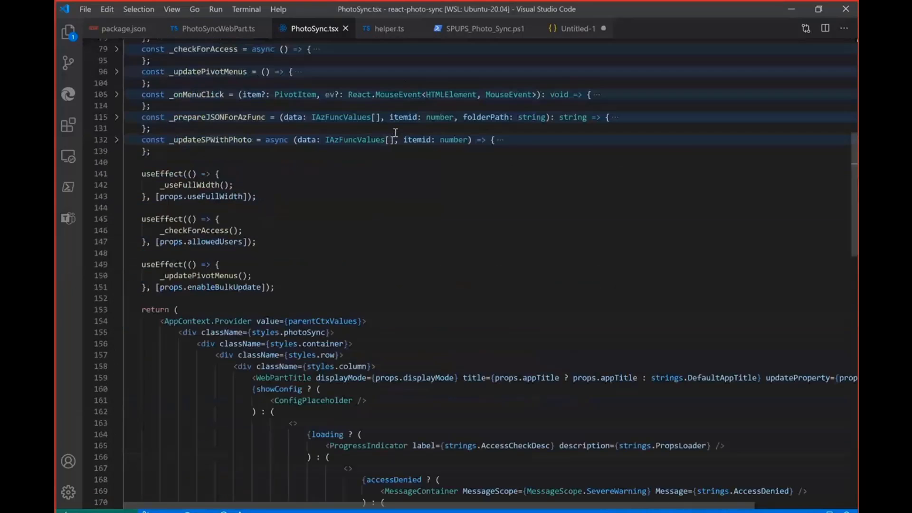
scroll(395, 133, down, 2)
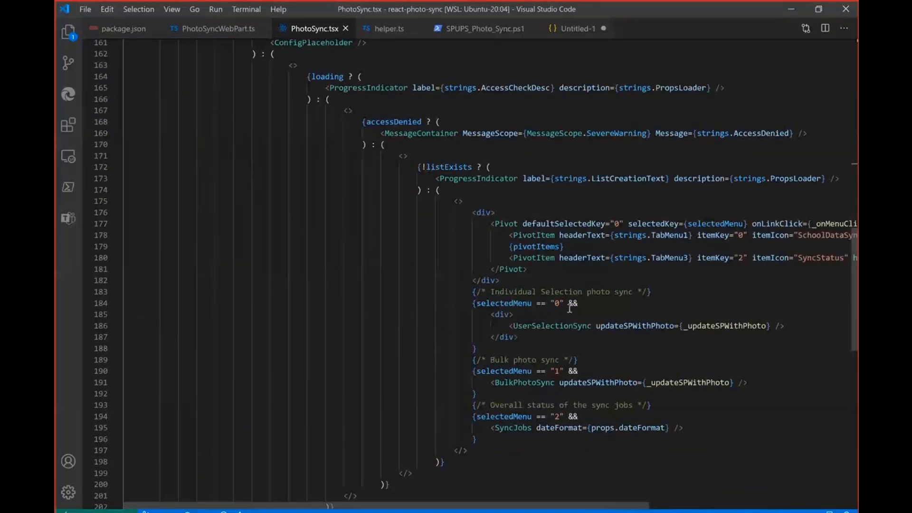
drag(508, 326, 787, 327)
scroll(384, 178, up, 20)
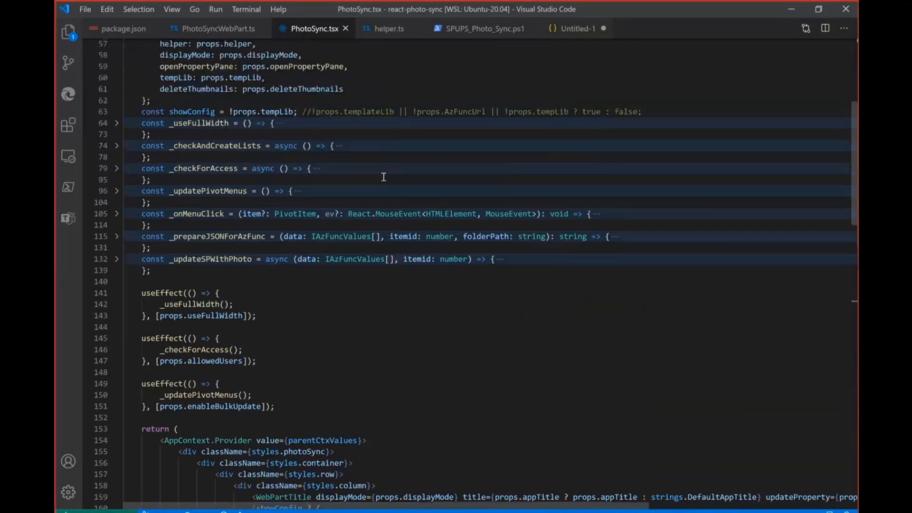
scroll(384, 176, down, 7)
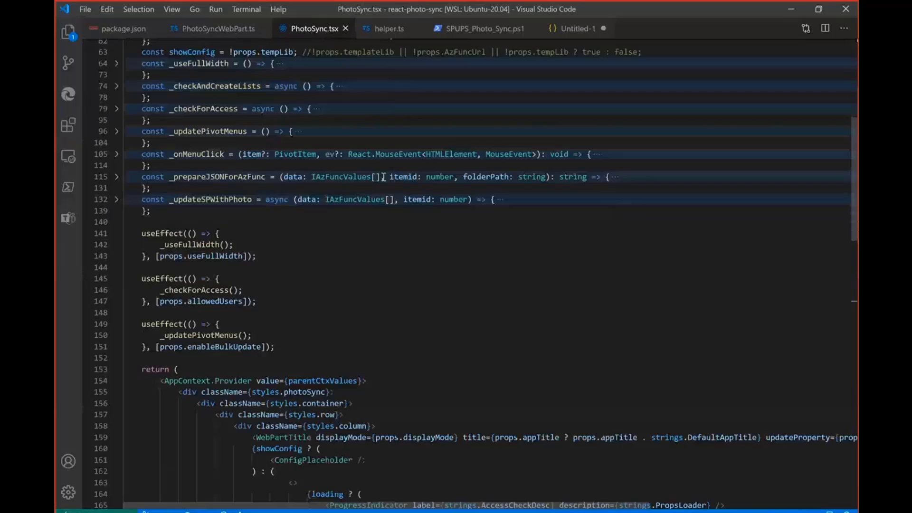
- Unfold _updateSPWithPhoto and _prepareJSONForAzFunc, highlighting the payload property lines 120–127
click(116, 199)
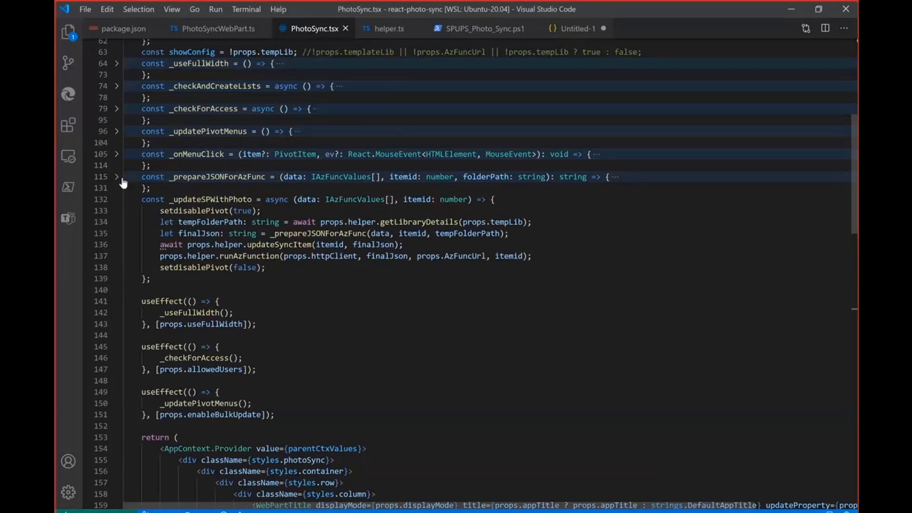
click(117, 177)
scroll(267, 204, down, 2)
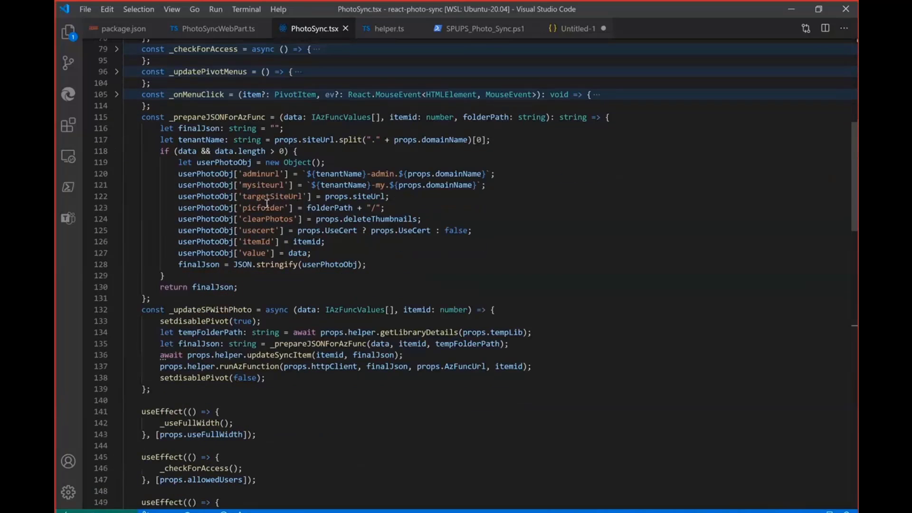
drag(178, 174, 313, 252)
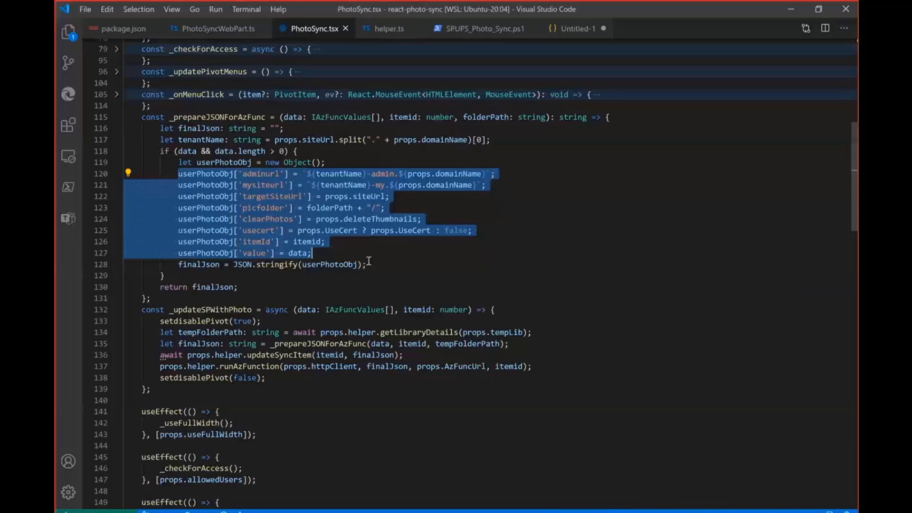
scroll(369, 261, up, 4)
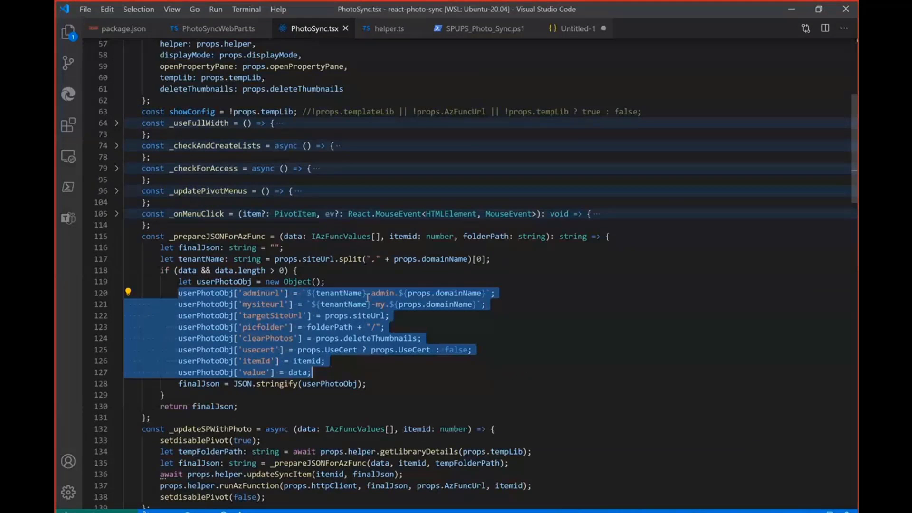
- Scroll helper.ts past the imports, then show the Notepad note of SP vs Graph photo sizes
click(389, 30)
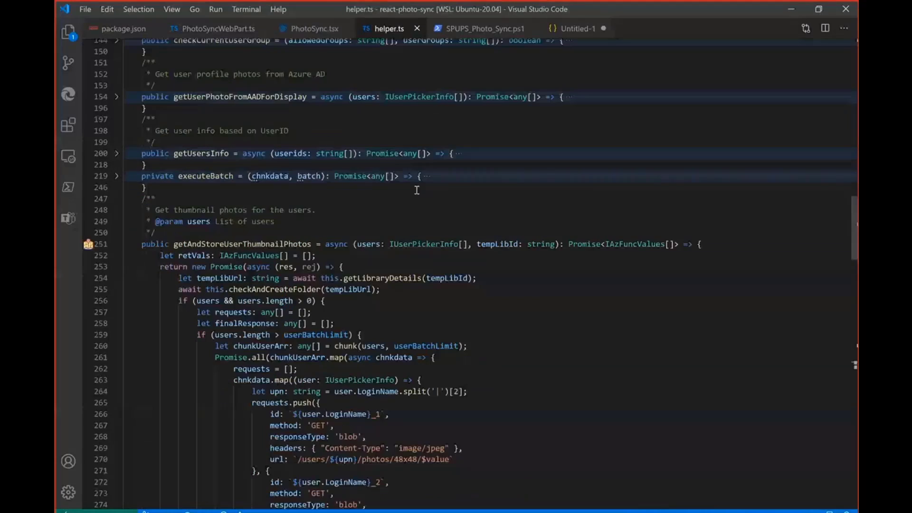
scroll(417, 190, up, 5)
scroll(416, 190, up, 20)
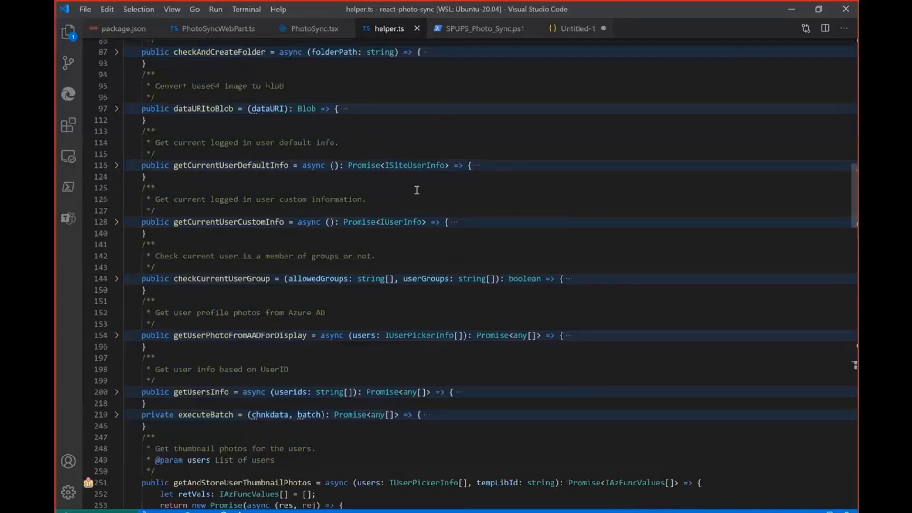
scroll(417, 190, up, 7)
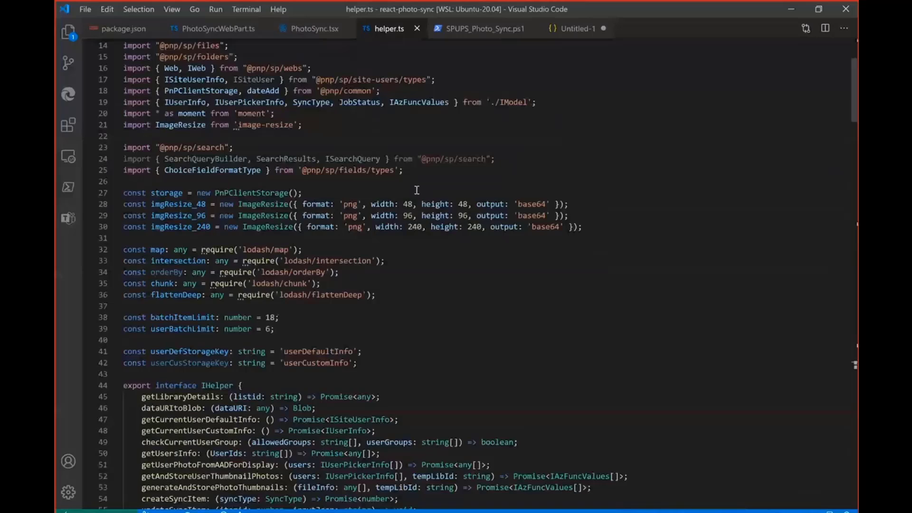
scroll(417, 190, up, 5)
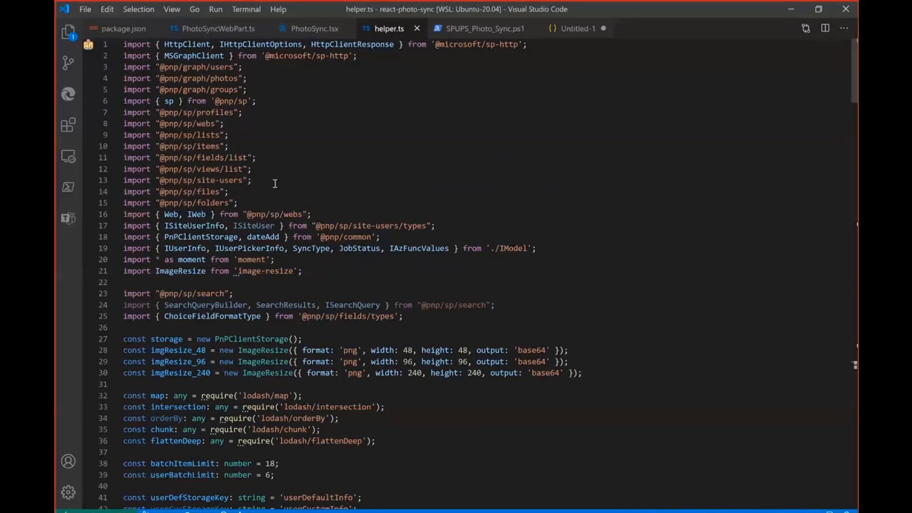
scroll(275, 182, down, 2)
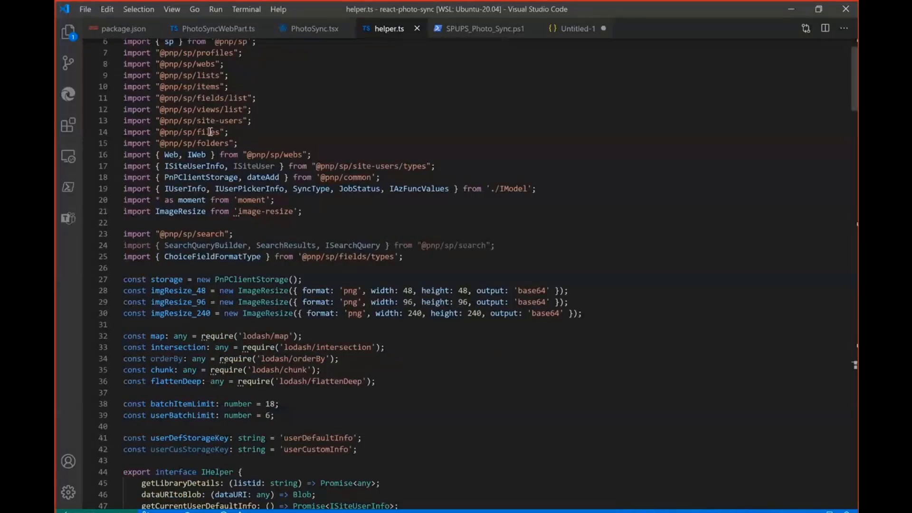
scroll(221, 165, down, 5)
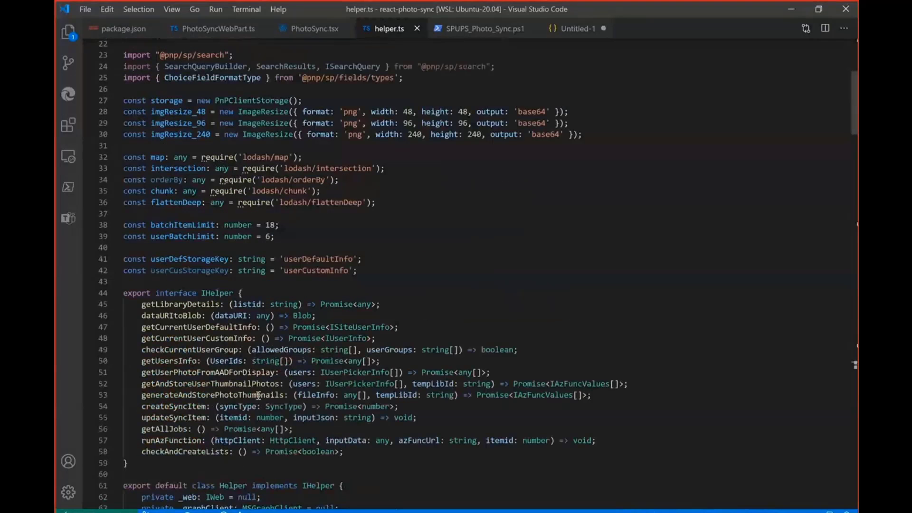
key(alt+Tab)
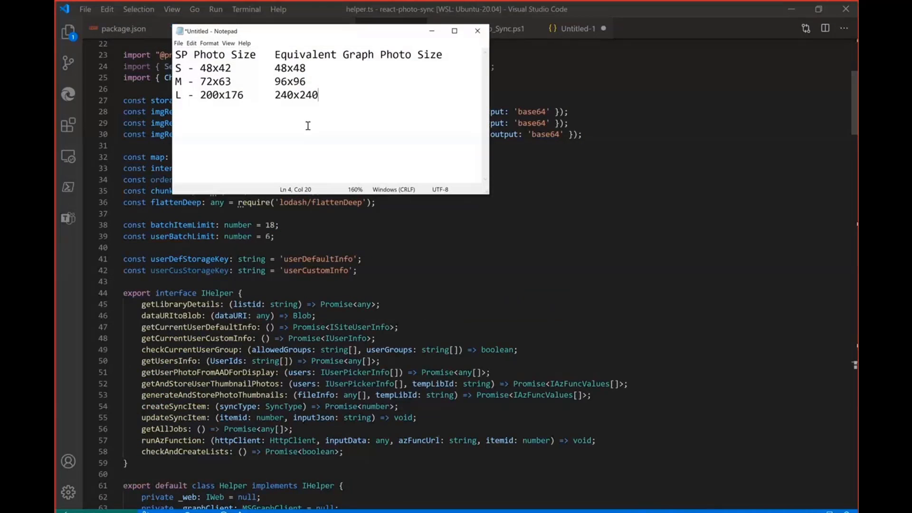
- Select the 48x42 SharePoint size in Notepad, then switch to the browser
double_click(203, 68)
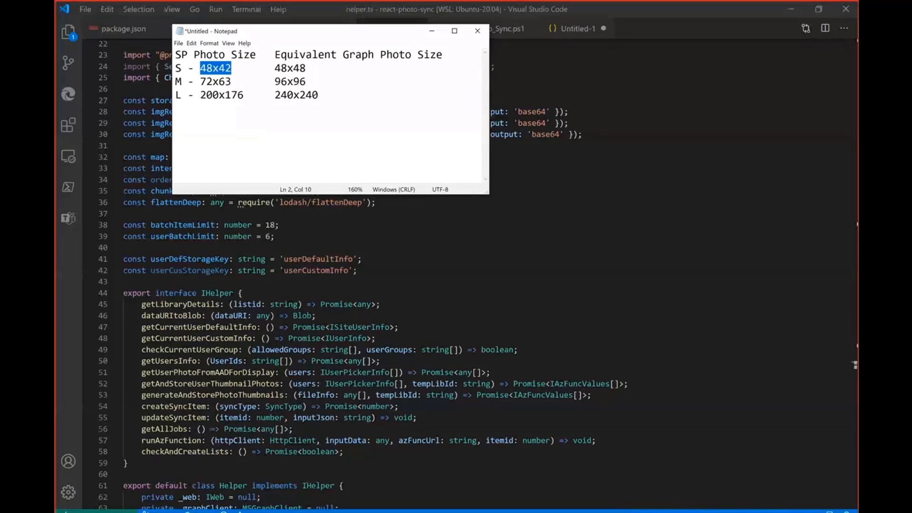
key(alt+Tab)
- On the Graph Get photo page, highlight the supported HD sizes and 48x48, then return to helper.ts
click(340, 10)
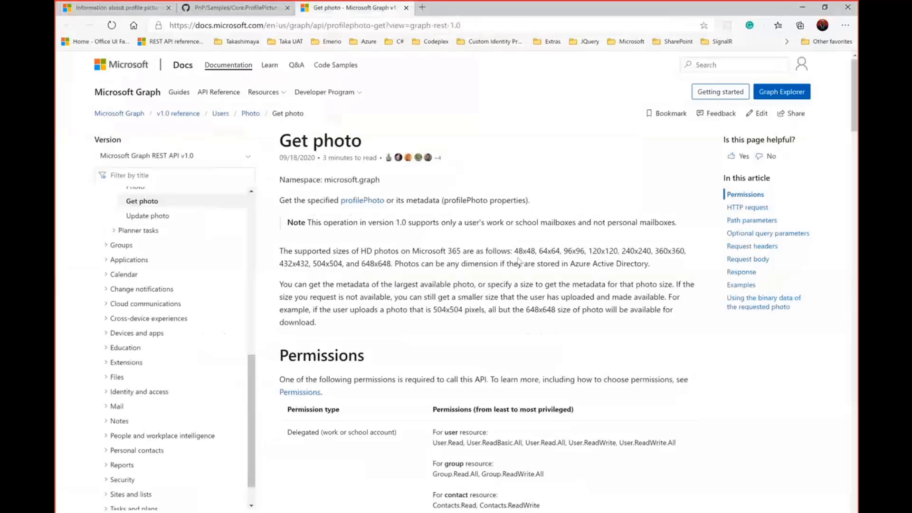
drag(515, 252, 391, 264)
click(391, 264)
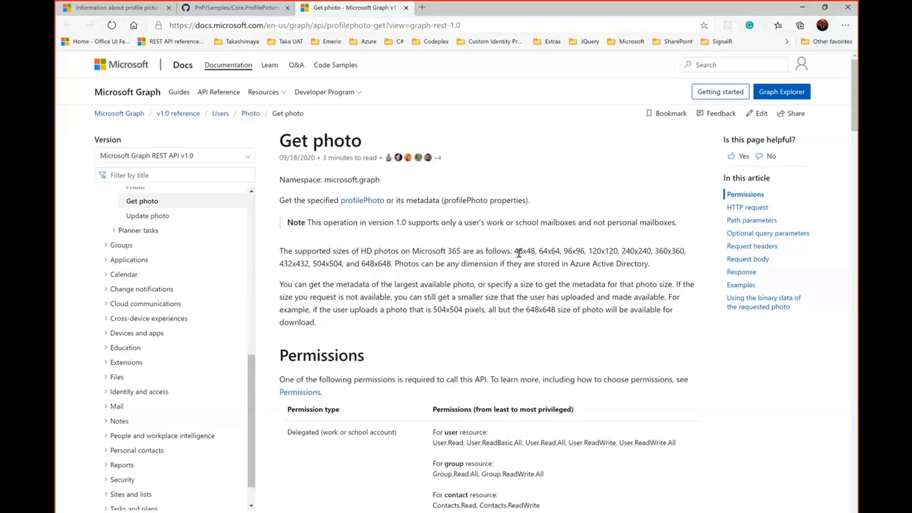
drag(514, 252, 652, 252)
key(alt+Tab)
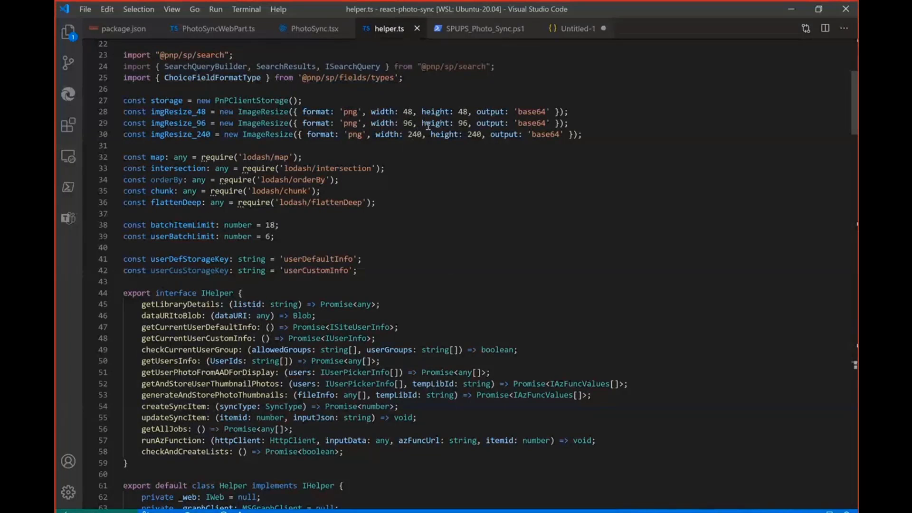
scroll(462, 169, down, 14)
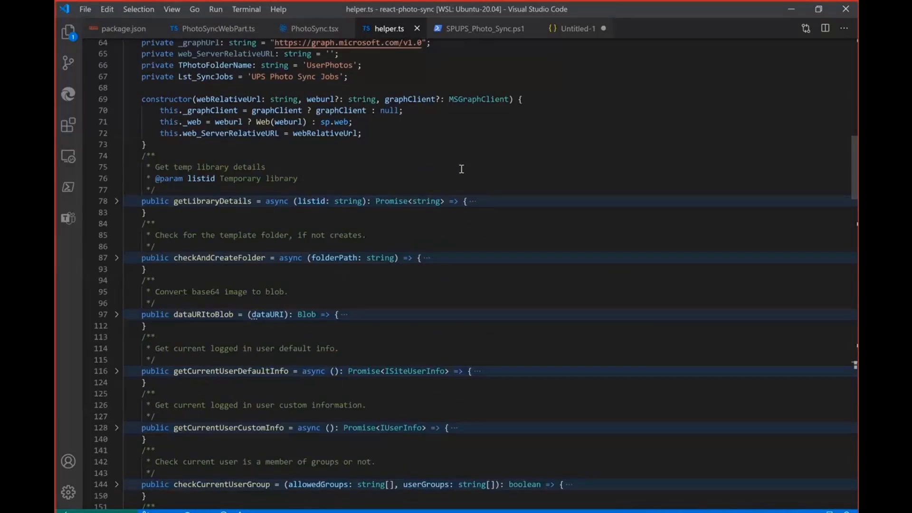
scroll(461, 169, up, 6)
scroll(392, 200, up, 6)
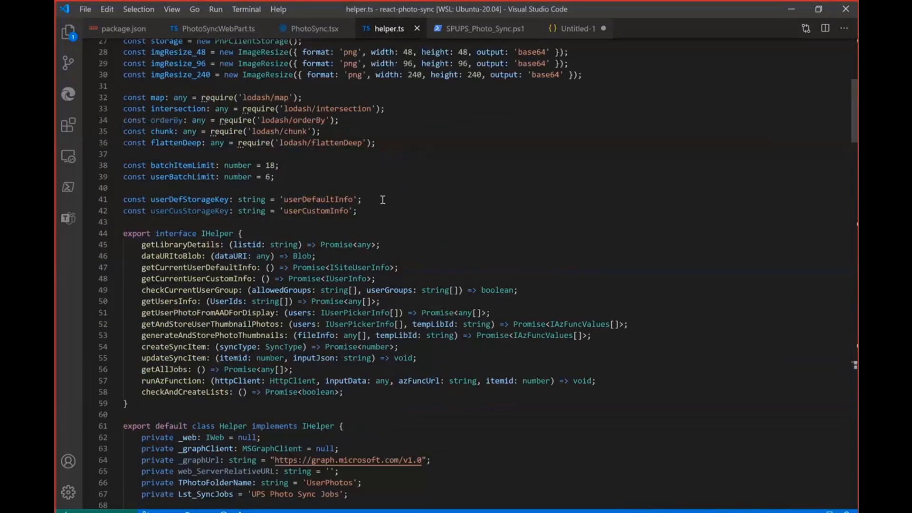
drag(151, 166, 311, 179)
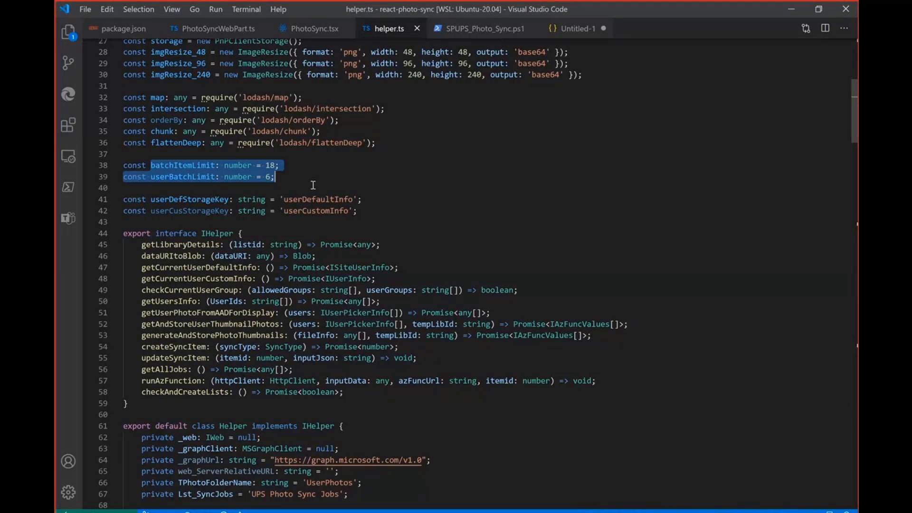
scroll(313, 185, down, 20)
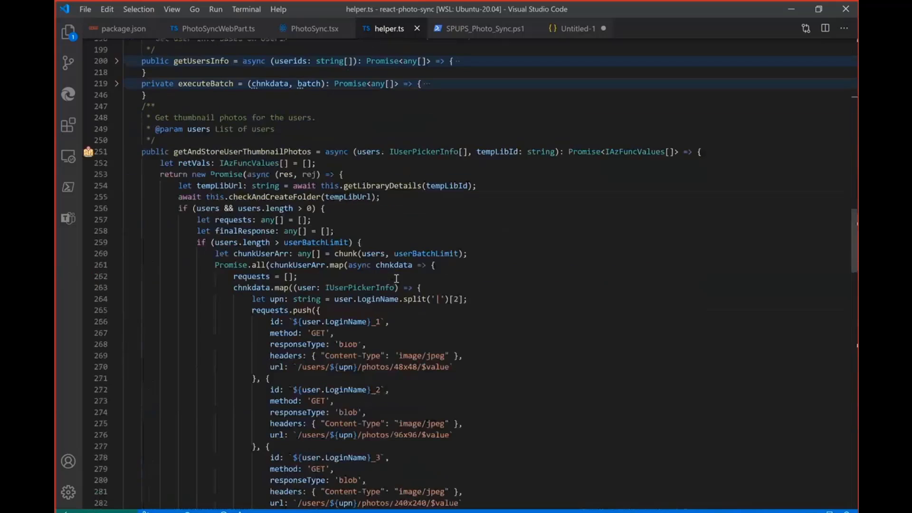
scroll(397, 279, down, 3)
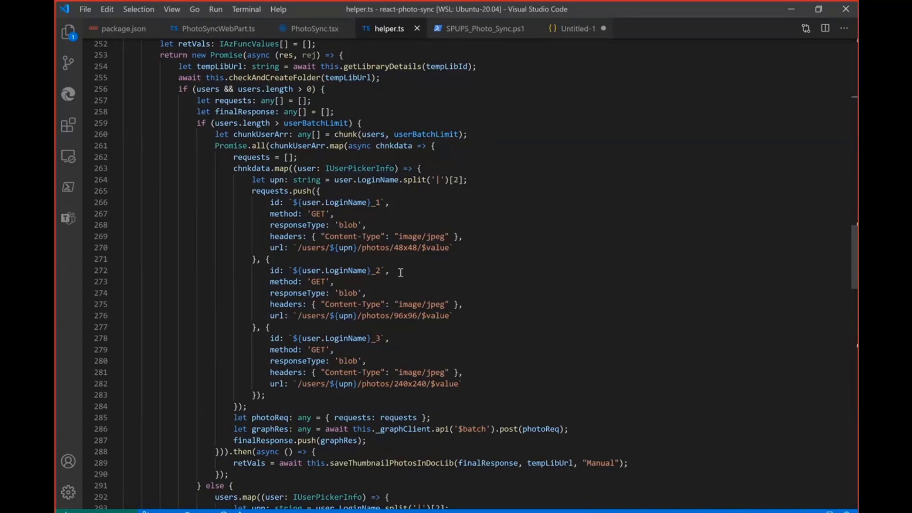
scroll(400, 258, down, 2)
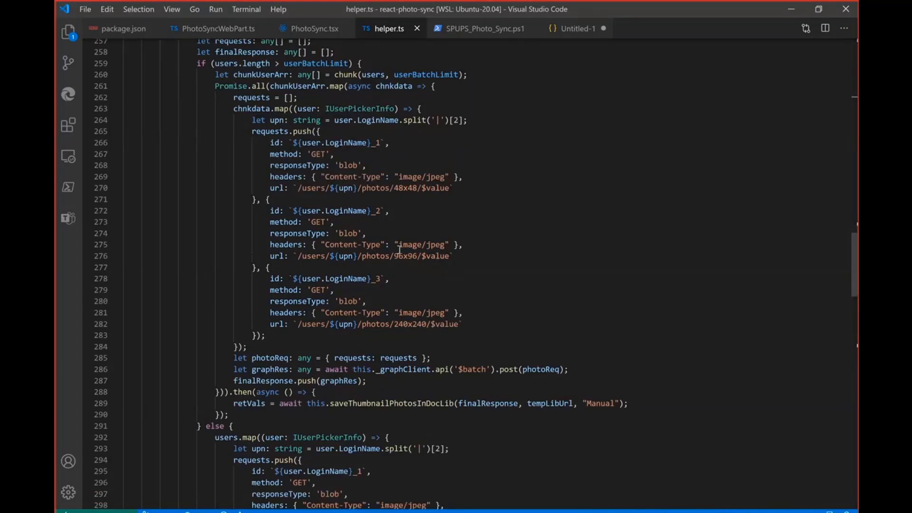
drag(298, 188, 354, 188)
click(380, 188)
key(Right)
key(Right)
key(Right)
key(shift+Right)
key(shift+Right)
double_click(430, 189)
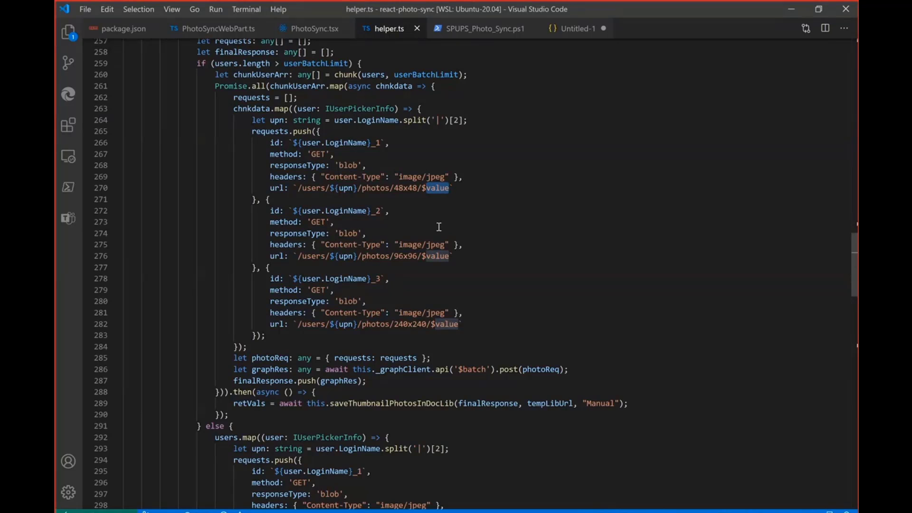
- In generateAndStorePhotoThumbnails, select the 'play' resize call on line 389
scroll(439, 226, down, 5)
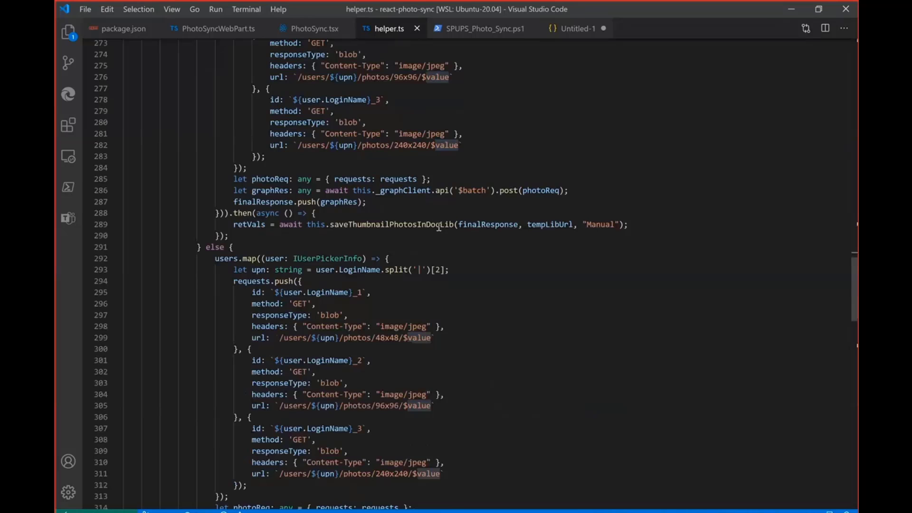
scroll(362, 165, down, 12)
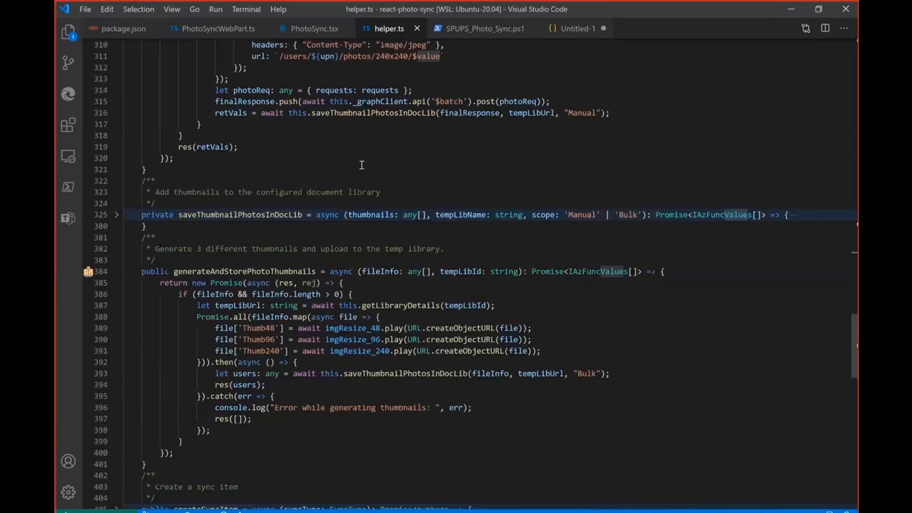
scroll(362, 165, down, 3)
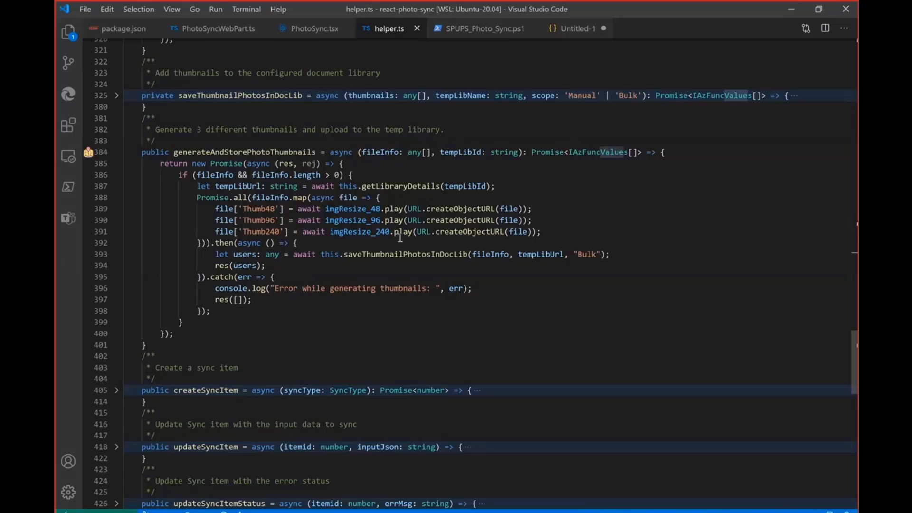
click(386, 209)
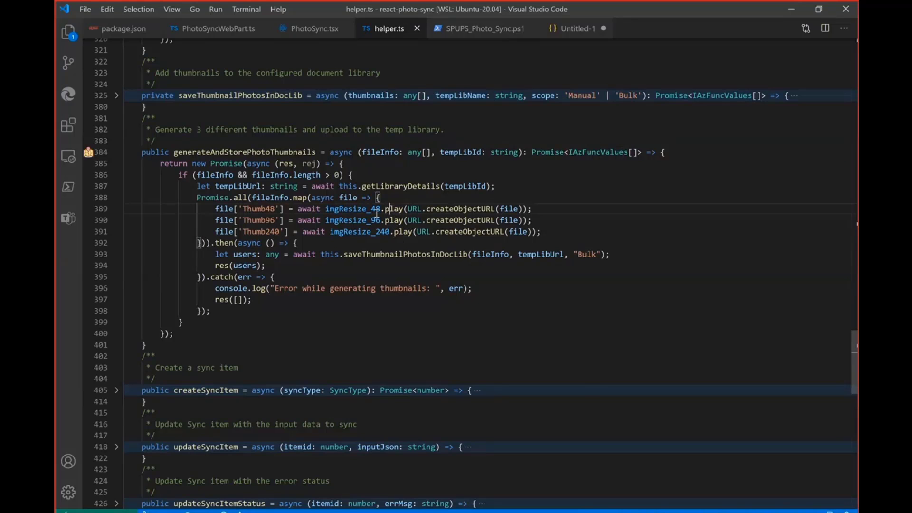
key(ctrl+d)
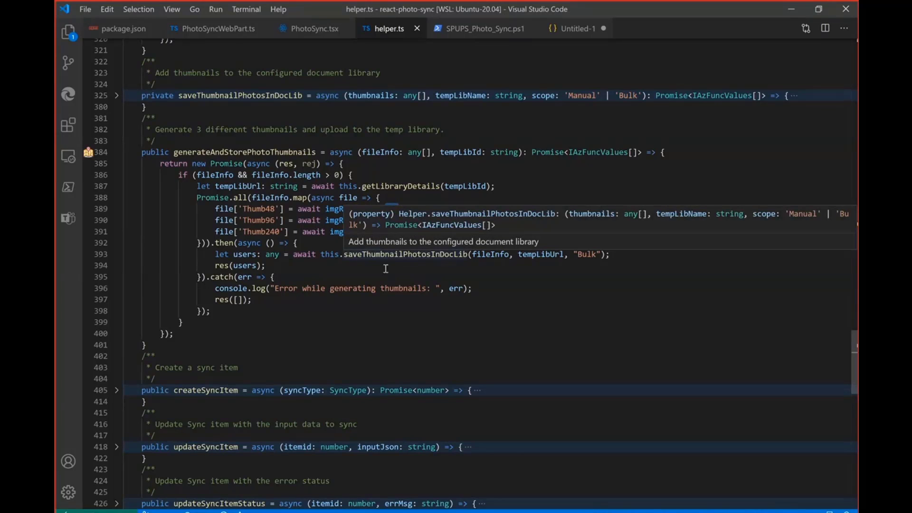
- Scroll down to the runAzFunction code that posts JSON to the Azure Function
scroll(383, 266, down, 10)
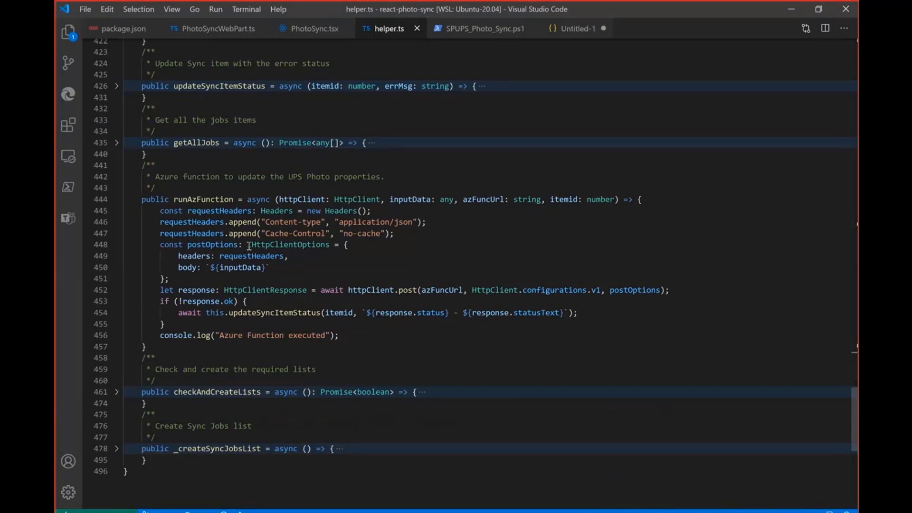
scroll(249, 246, down, 2)
scroll(249, 246, up, 2)
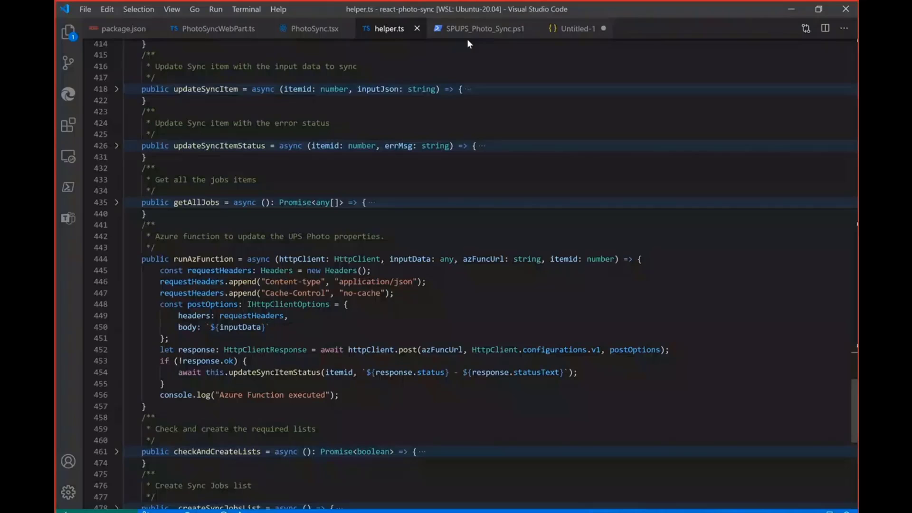
click(483, 31)
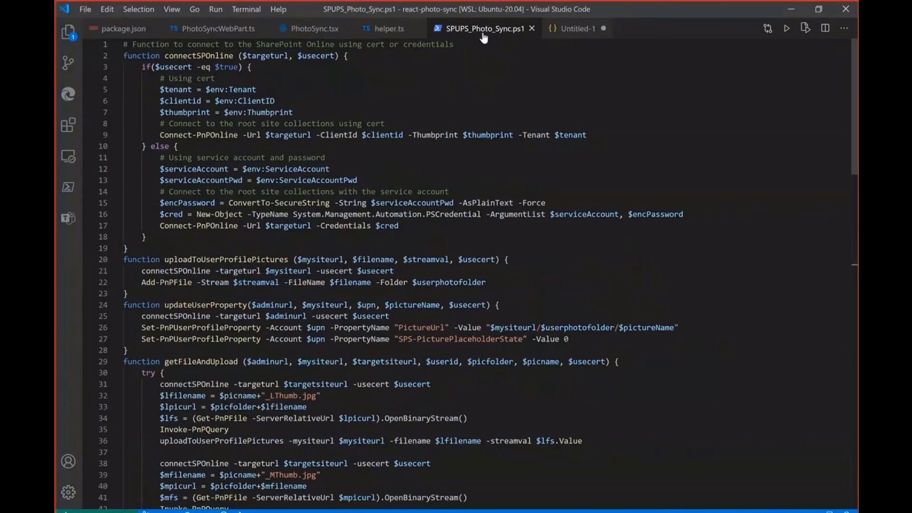
scroll(378, 209, down, 5)
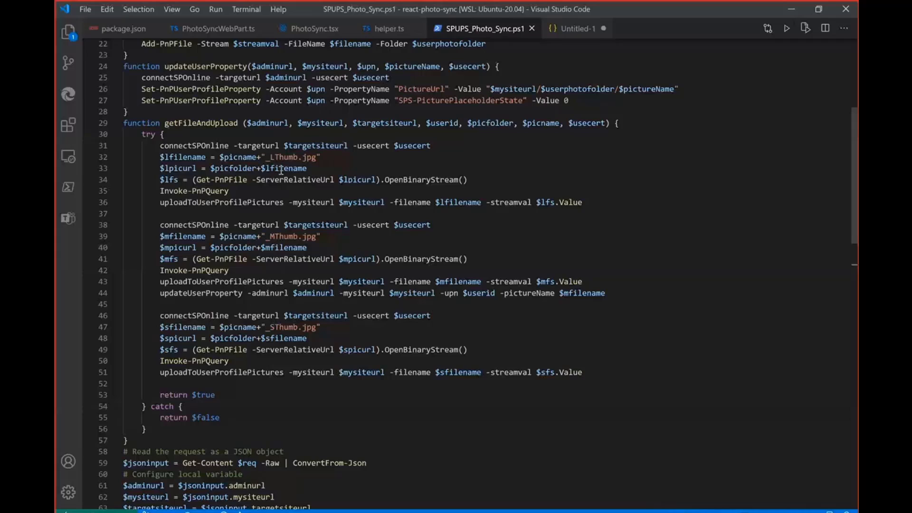
drag(271, 157, 284, 158)
scroll(266, 137, down, 2)
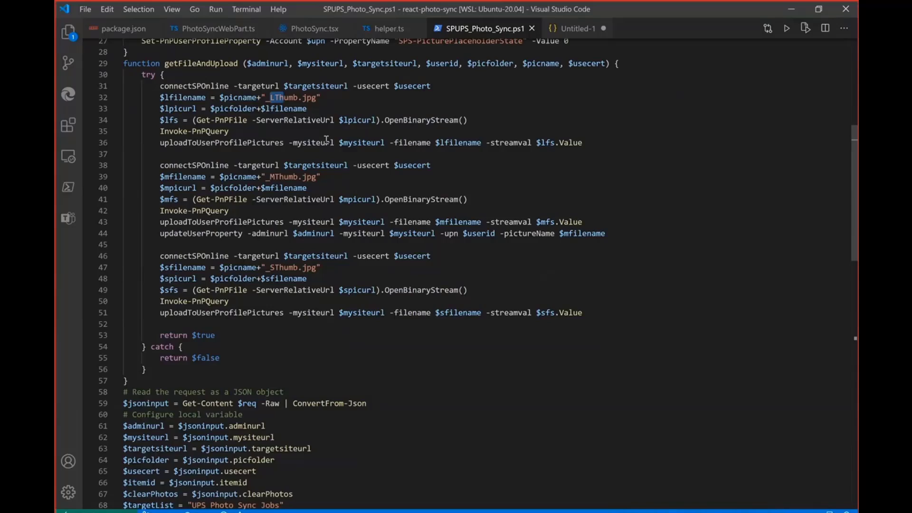
scroll(327, 140, down, 10)
scroll(326, 140, down, 4)
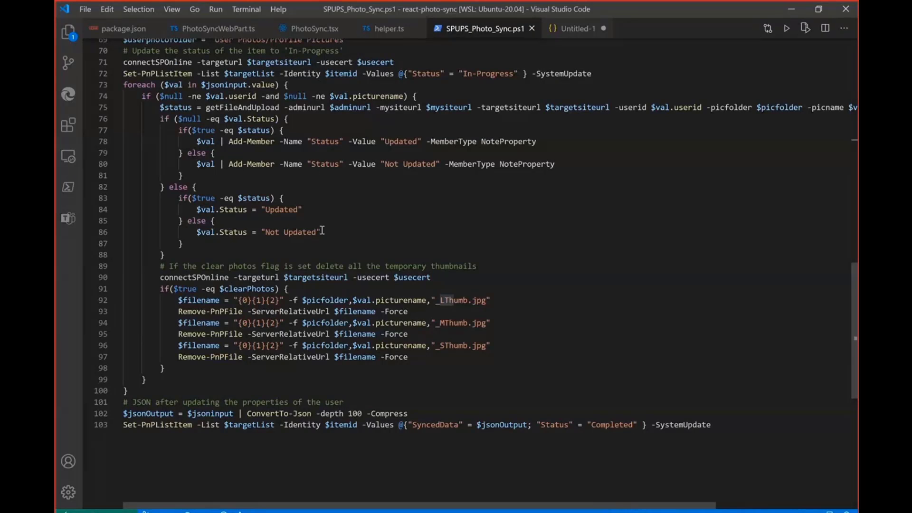
drag(179, 302, 429, 358)
click(429, 358)
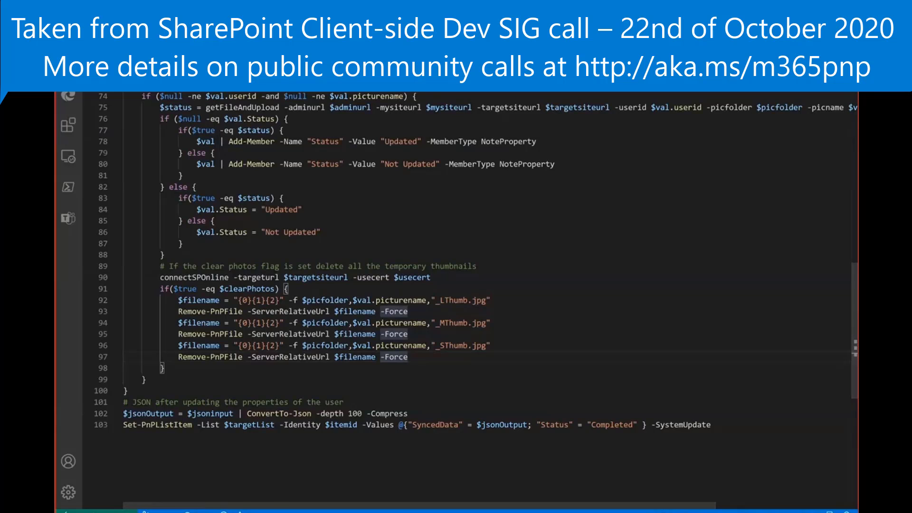
- Move from the PowerPoint slides and Get photo docs to the SharePoint Profile Pictures library
mouse_move(302, 511)
click(247, 480)
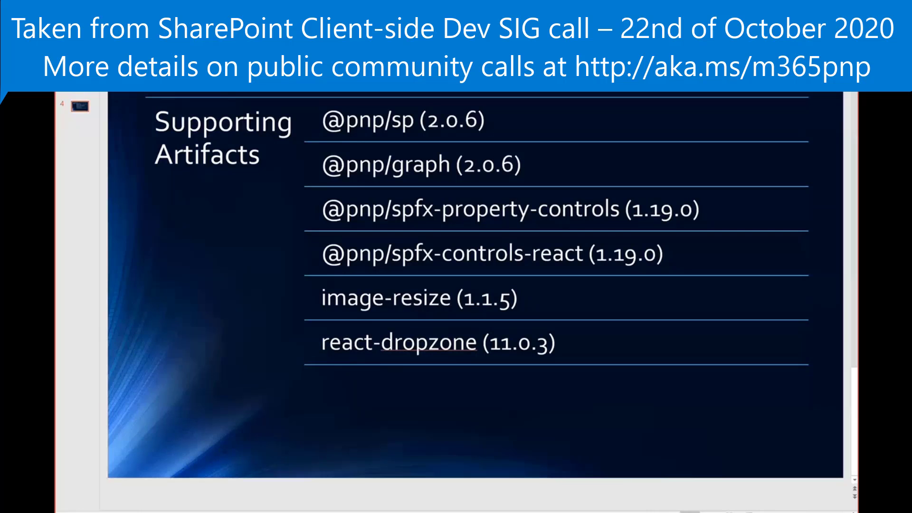
key(alt+Tab)
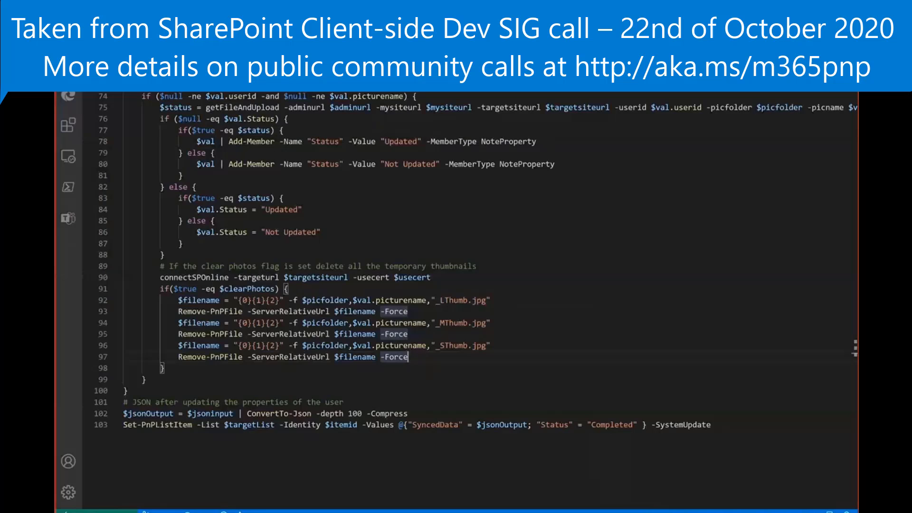
mouse_move(108, 511)
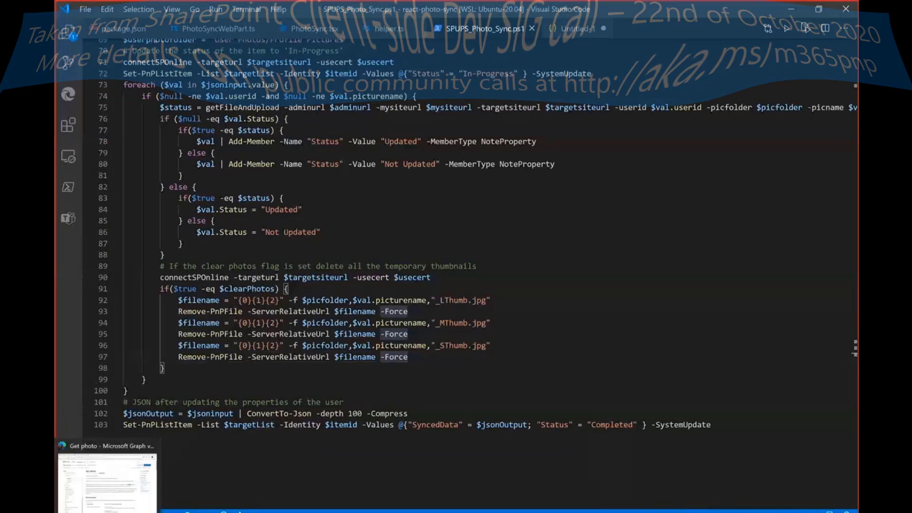
click(107, 482)
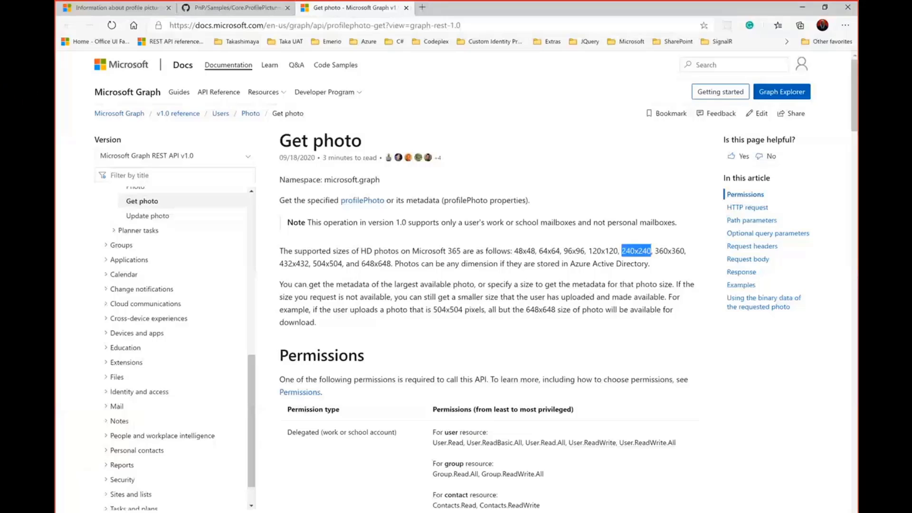
key(alt+Tab)
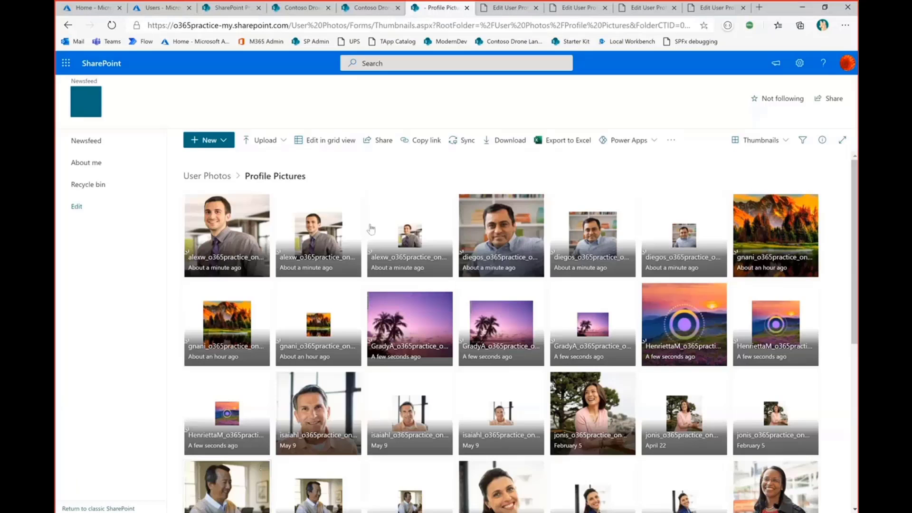
mouse_move(376, 214)
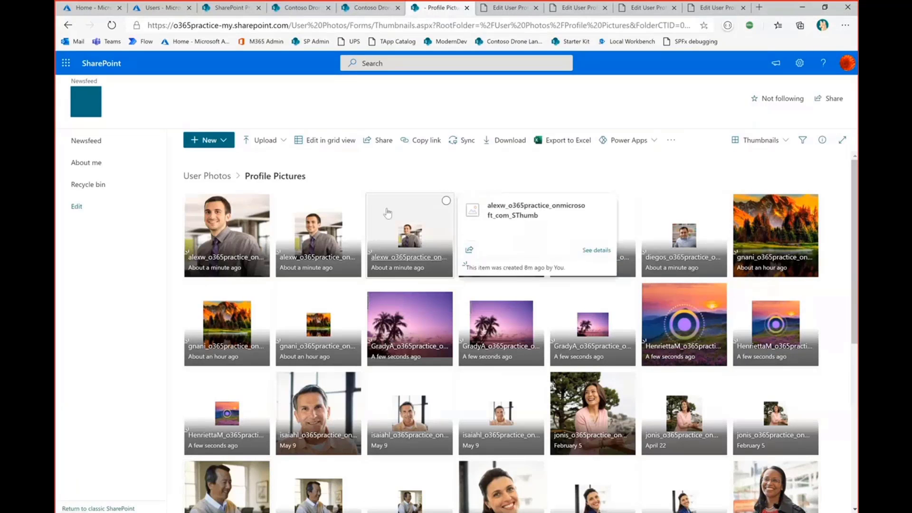